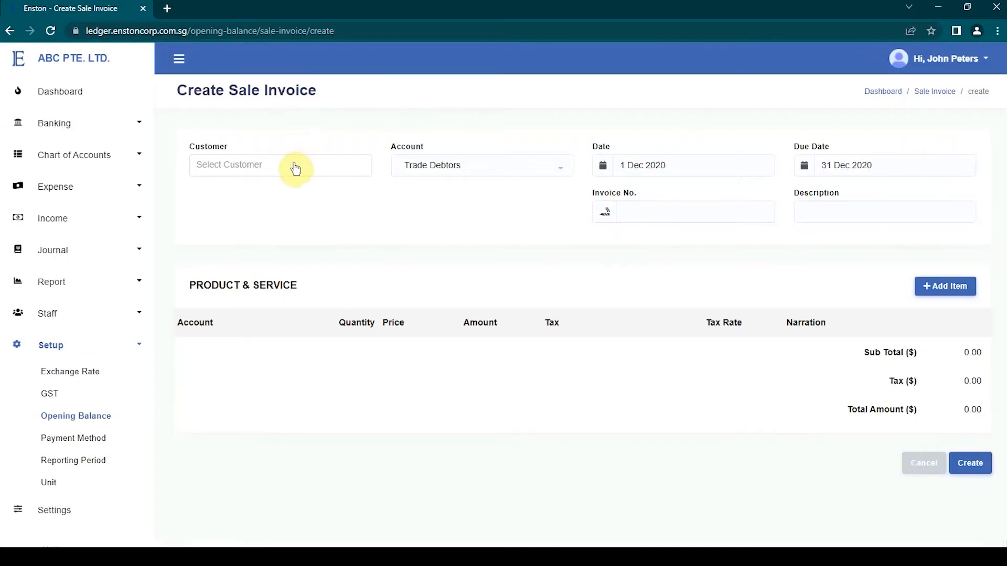
# Open the list of accounts in the Chart of Accounts and look through its entries.
pyautogui.click(295, 167)
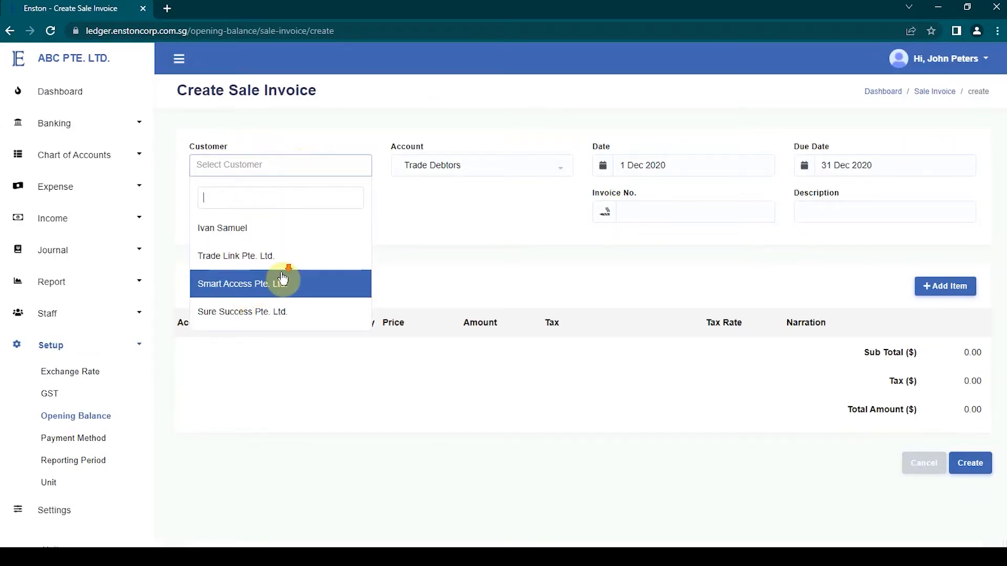
pyautogui.click(93, 157)
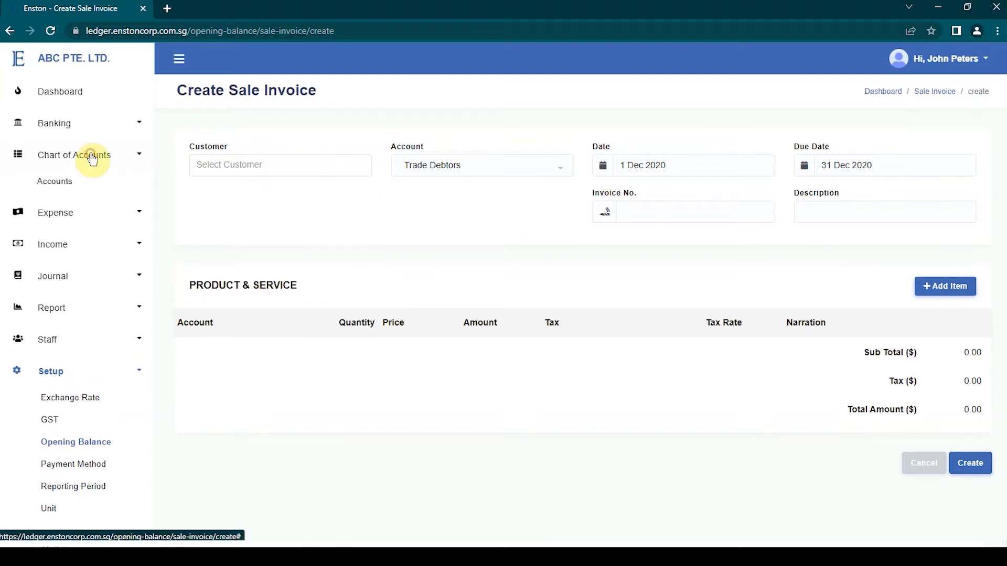
pyautogui.click(62, 182)
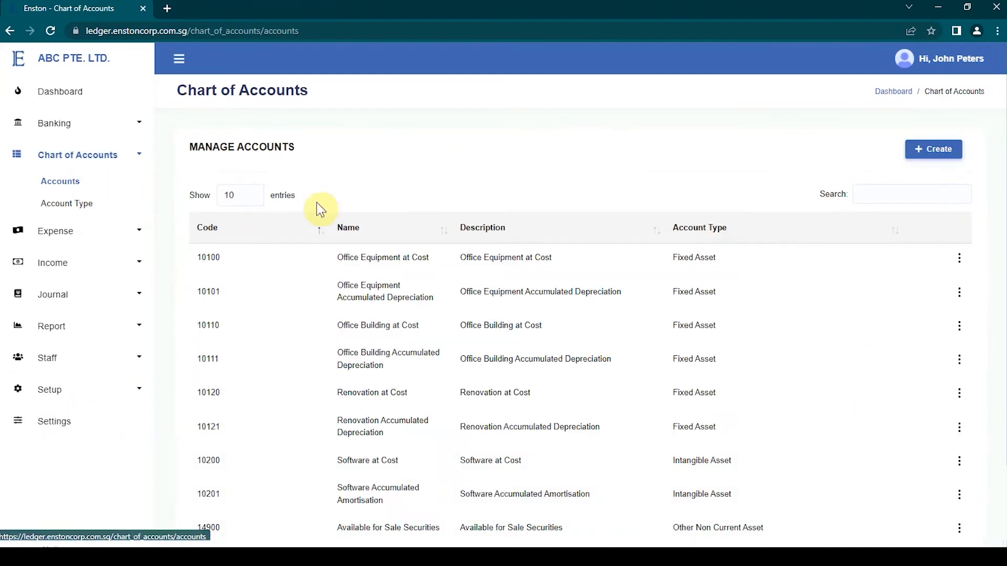
pyautogui.scroll(-2, 479, 256)
pyautogui.scroll(2, 479, 256)
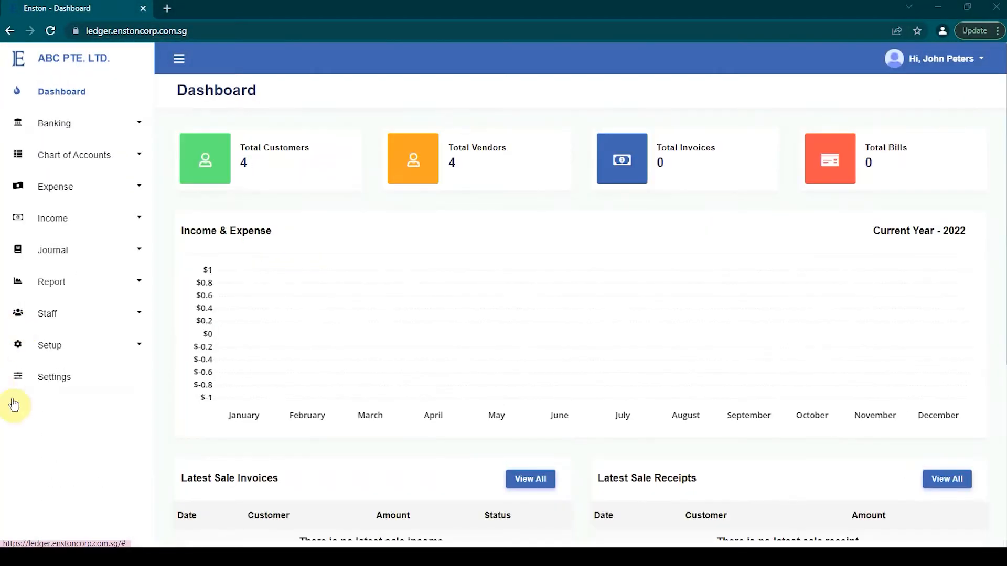
# Open the Opening Balance setup page and review its asset, liability and equity accounts.
pyautogui.click(144, 346)
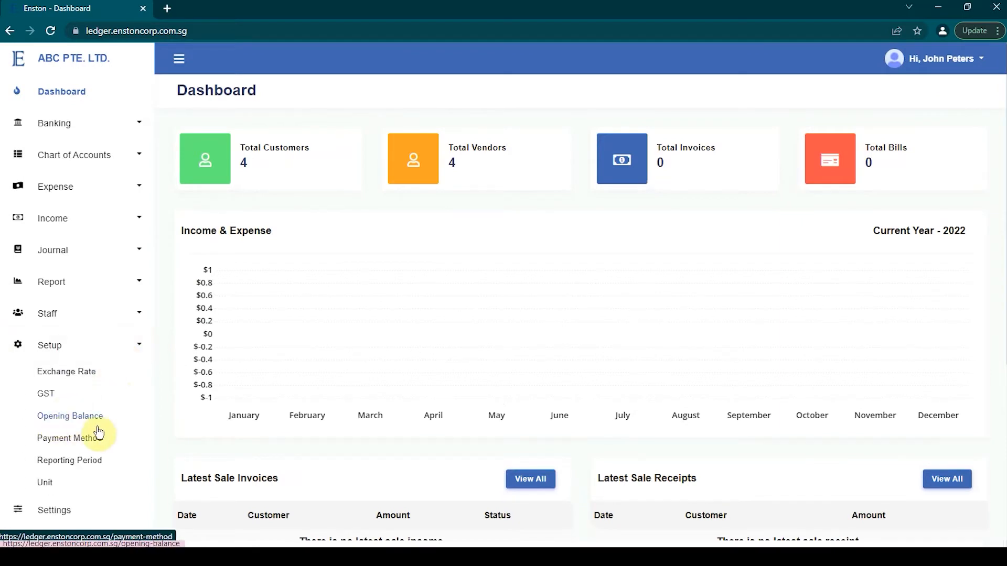
pyautogui.click(79, 418)
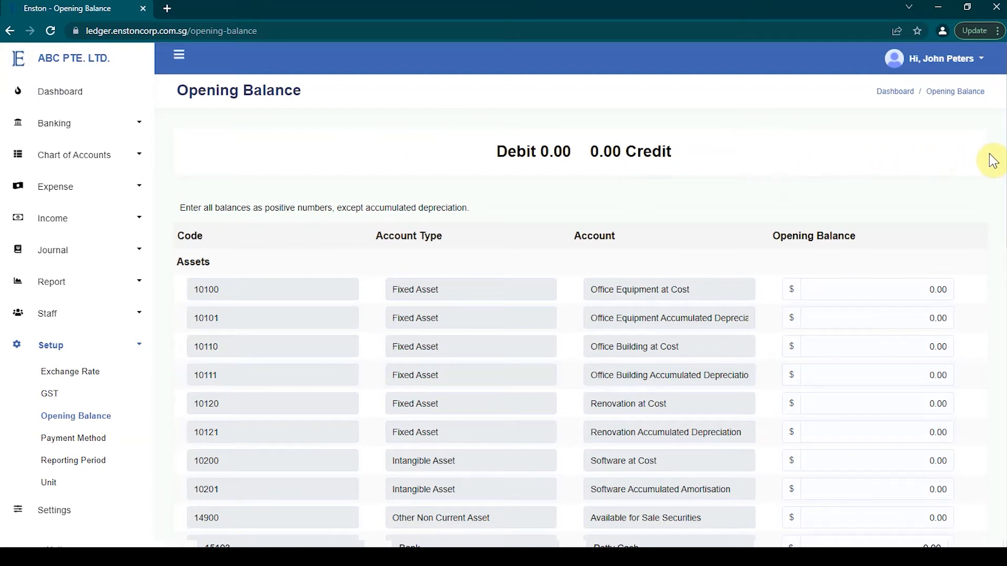
pyautogui.scroll(-3, 1002, 165)
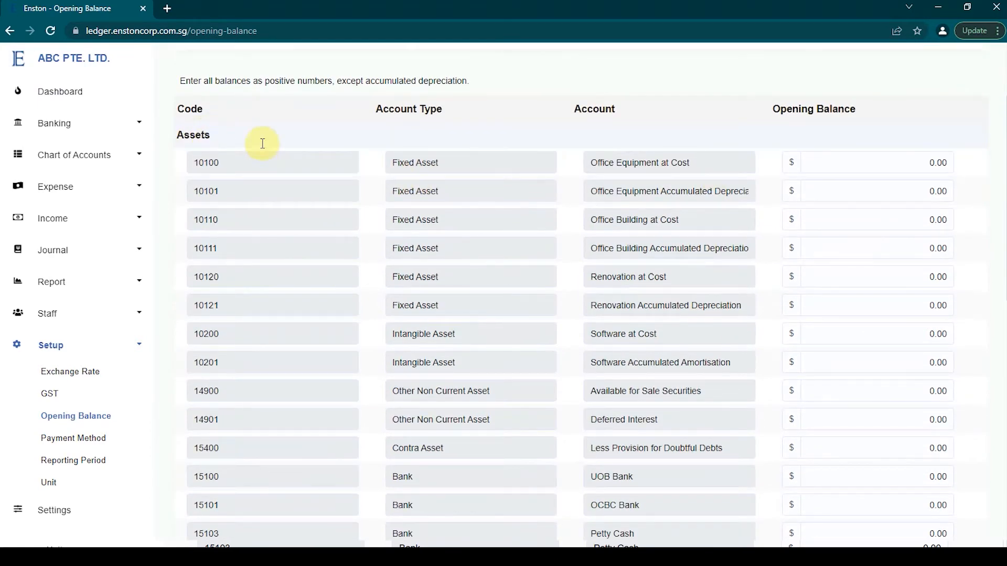
pyautogui.scroll(-7, 398, 207)
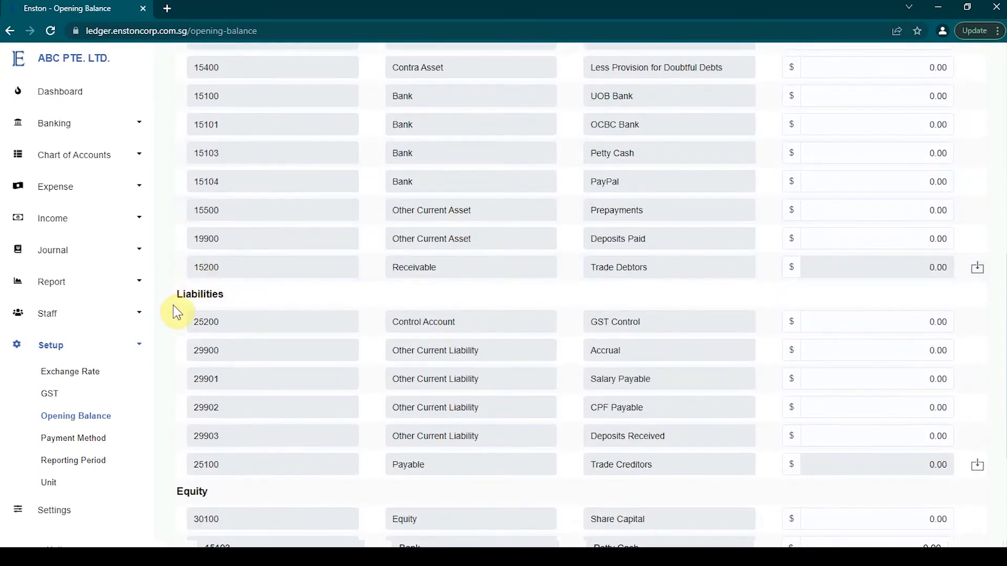
pyautogui.scroll(-1, 214, 296)
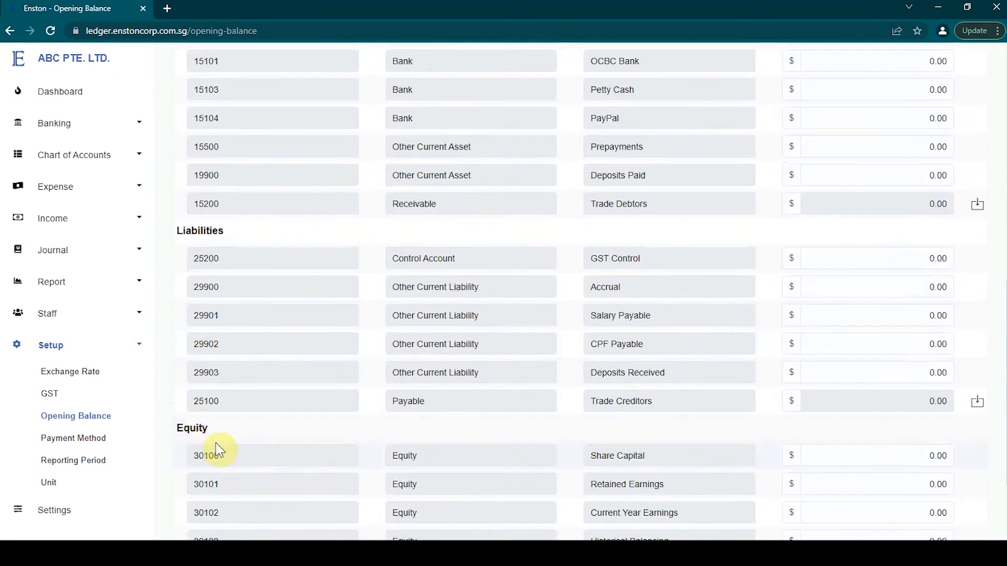
pyautogui.scroll(-3, 235, 423)
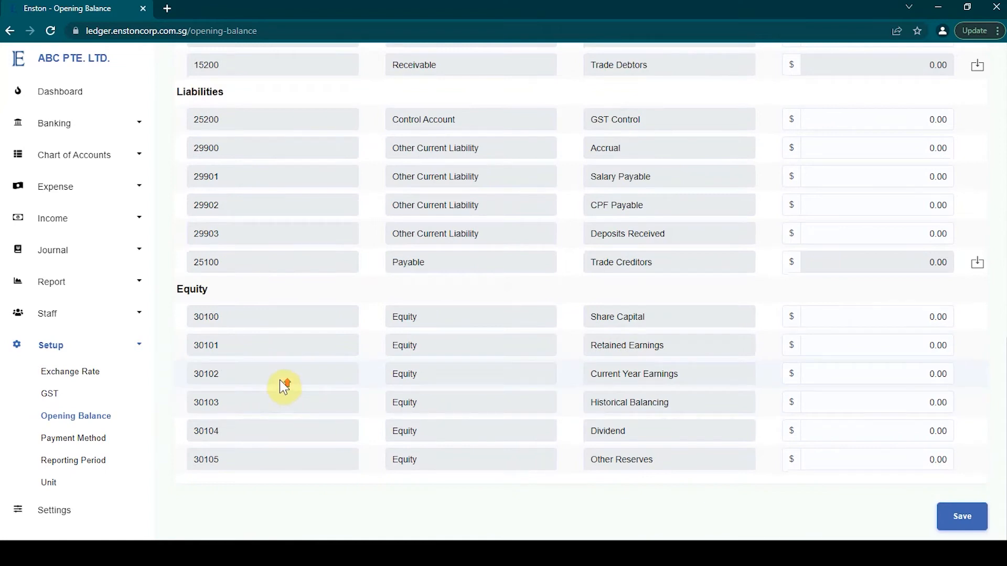
pyautogui.scroll(3, 279, 379)
pyautogui.scroll(7, 279, 377)
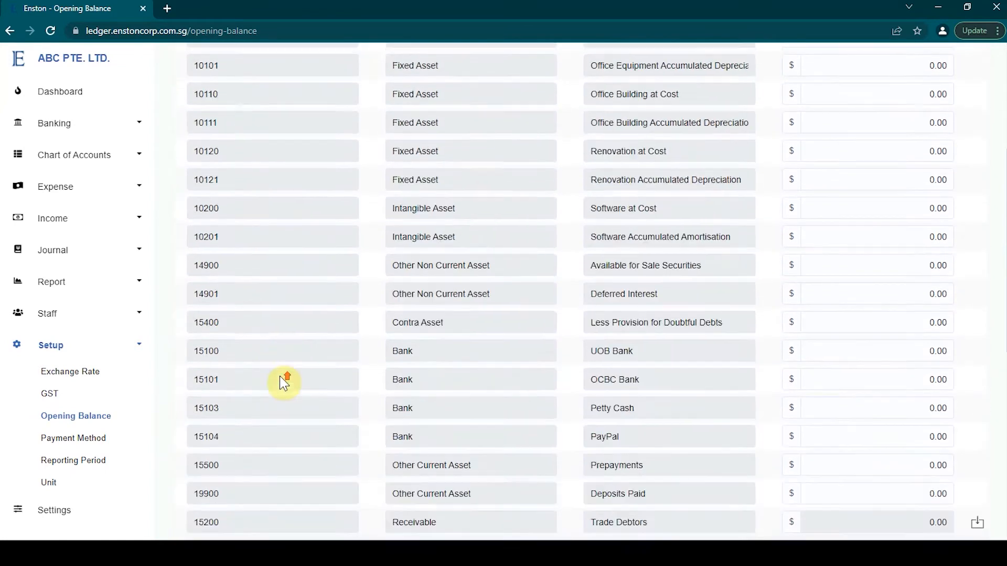
pyautogui.scroll(1, 278, 376)
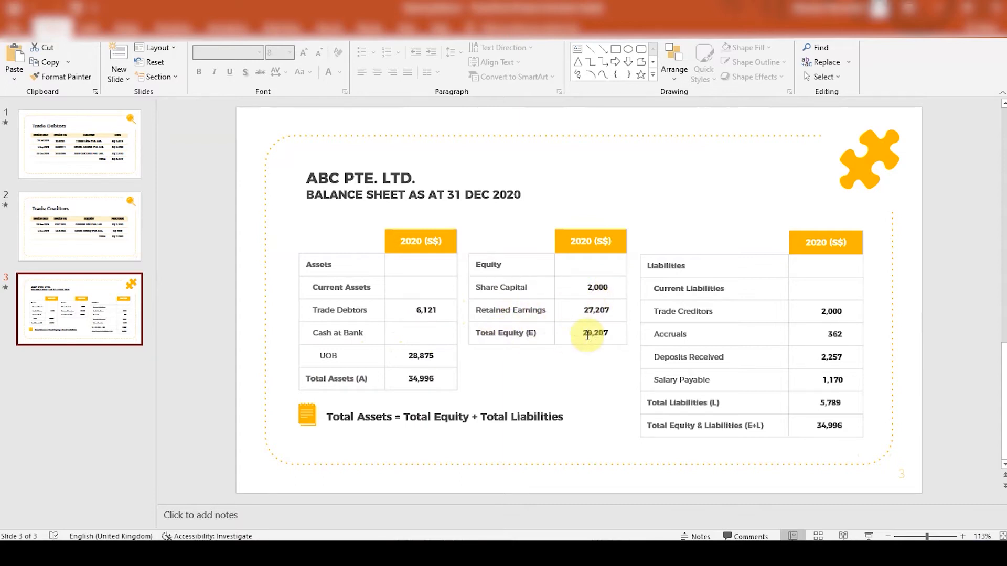
# Review the Trade Debtors and Trade Creditors slides in the PowerPoint deck.
pyautogui.click(139, 173)
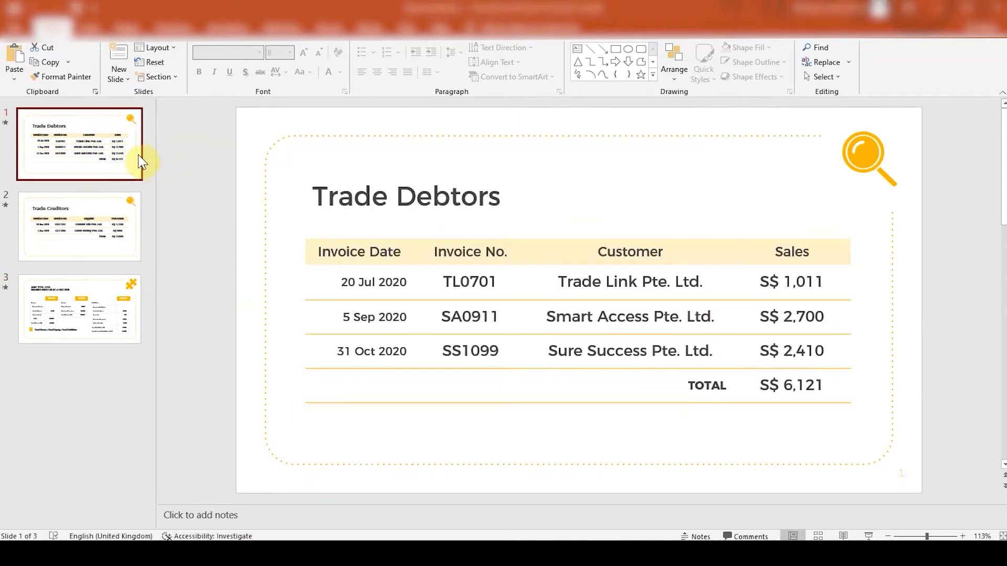
pyautogui.click(114, 241)
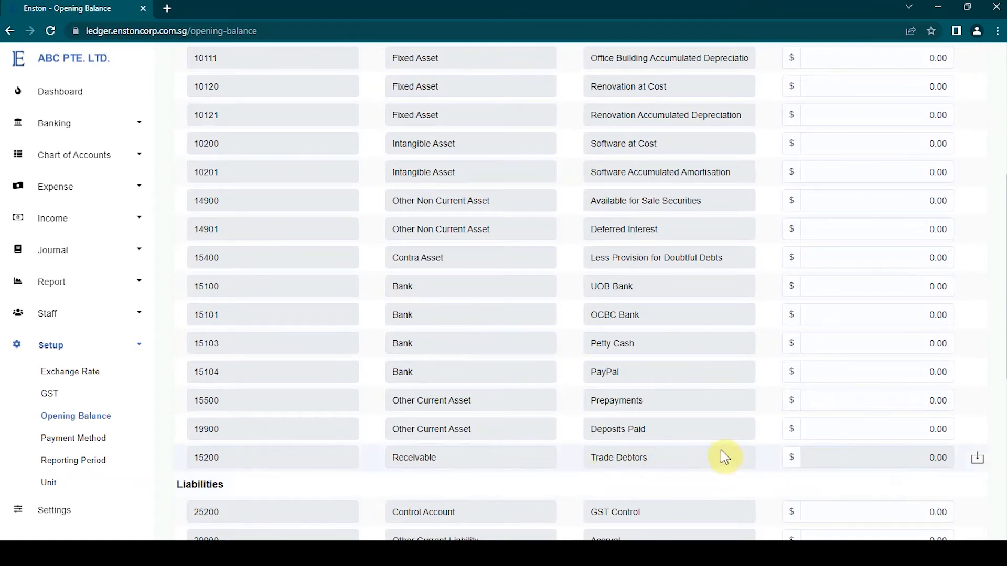
# Open the sale invoice import for the Trade Debtors opening balance and show the Trade Debtors slide in PowerPoint for reference.
pyautogui.click(984, 461)
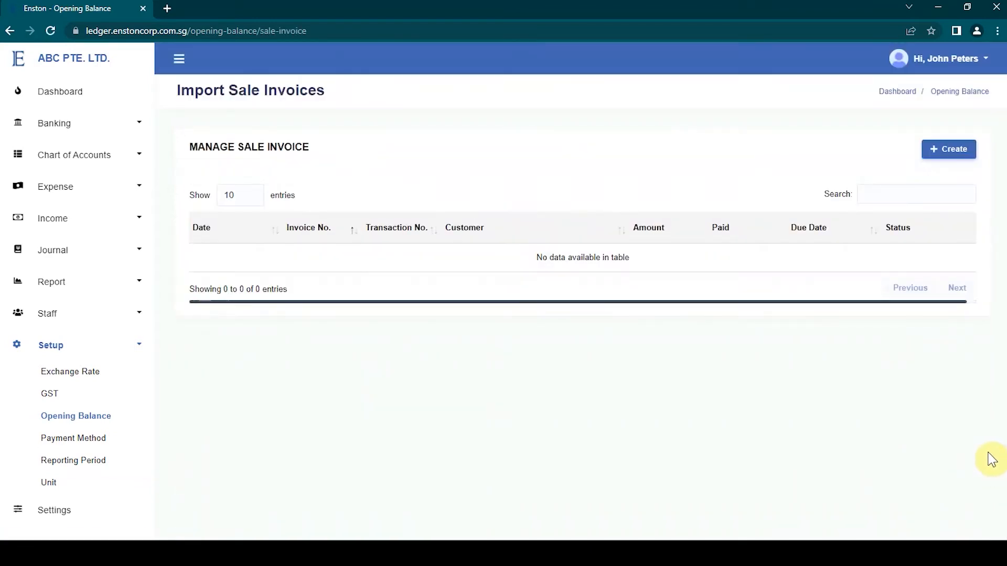
pyautogui.click(954, 150)
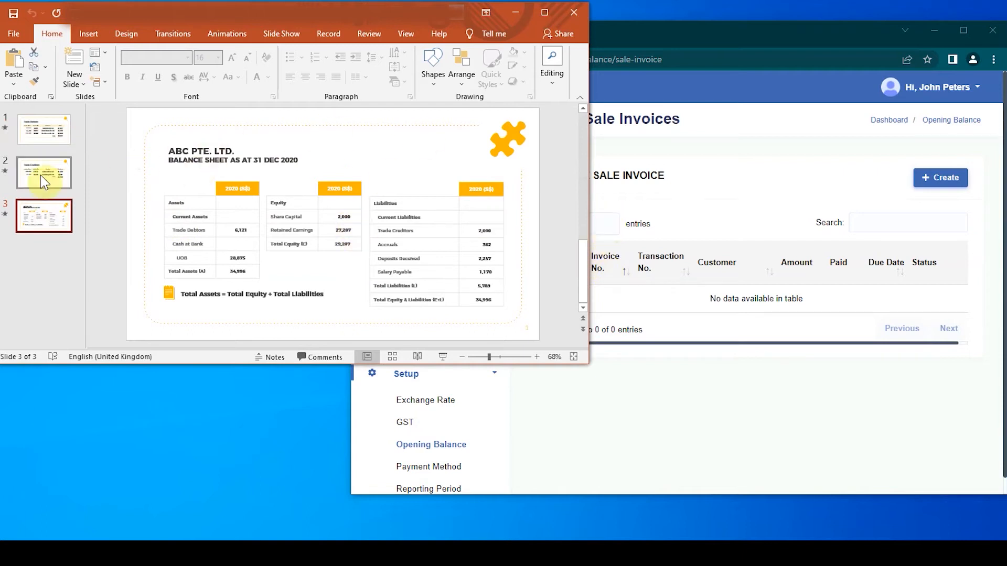
pyautogui.click(57, 141)
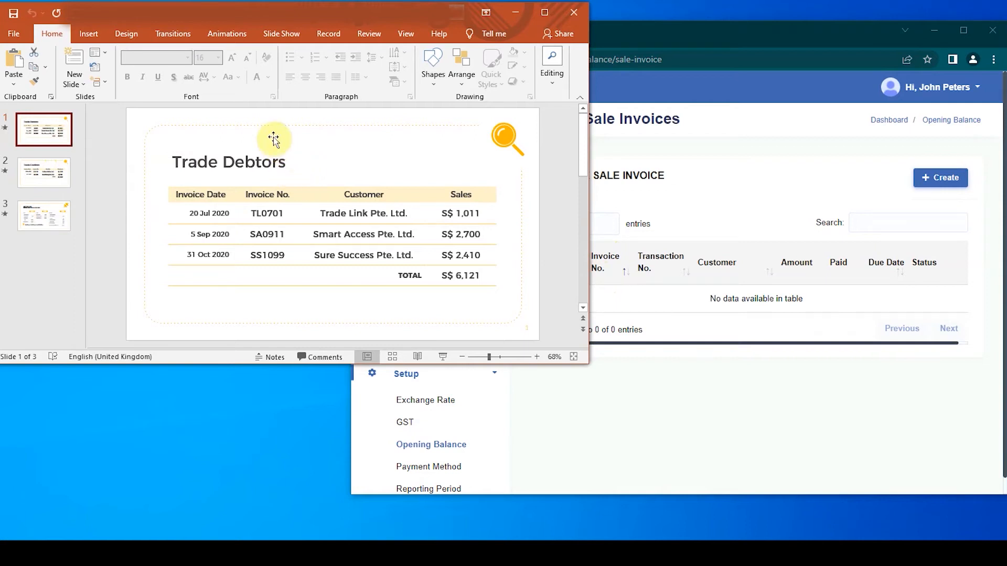
pyautogui.click(831, 184)
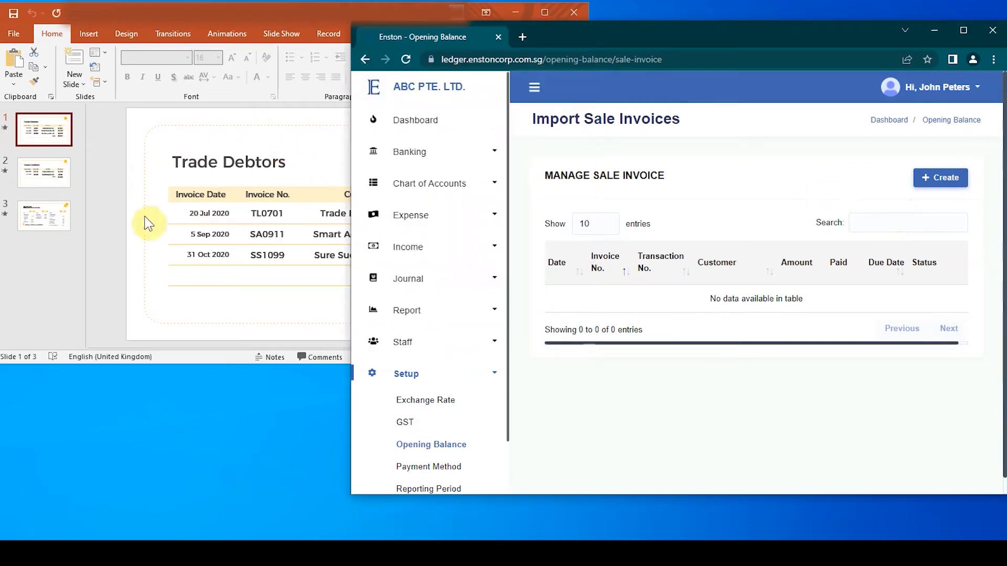
# Start a new sale invoice for customer Trade Link Pte. Ltd. dated 20 Jul 2020.
pyautogui.click(937, 183)
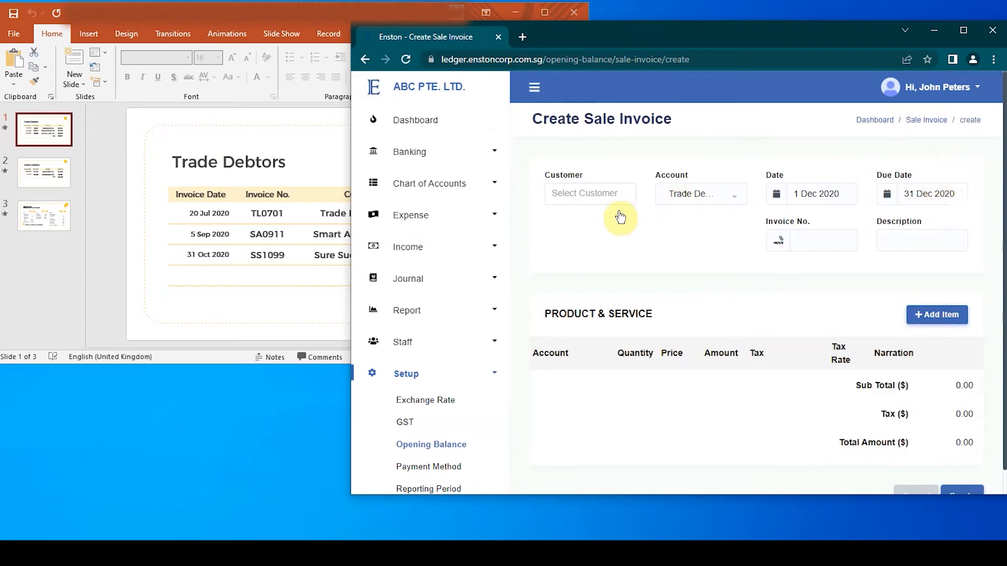
pyautogui.click(613, 202)
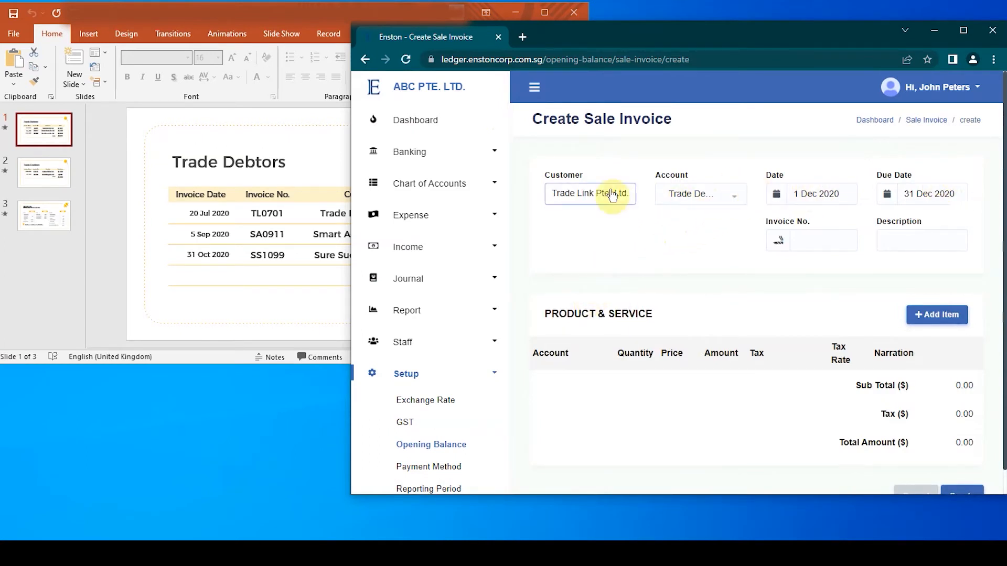
pyautogui.click(292, 139)
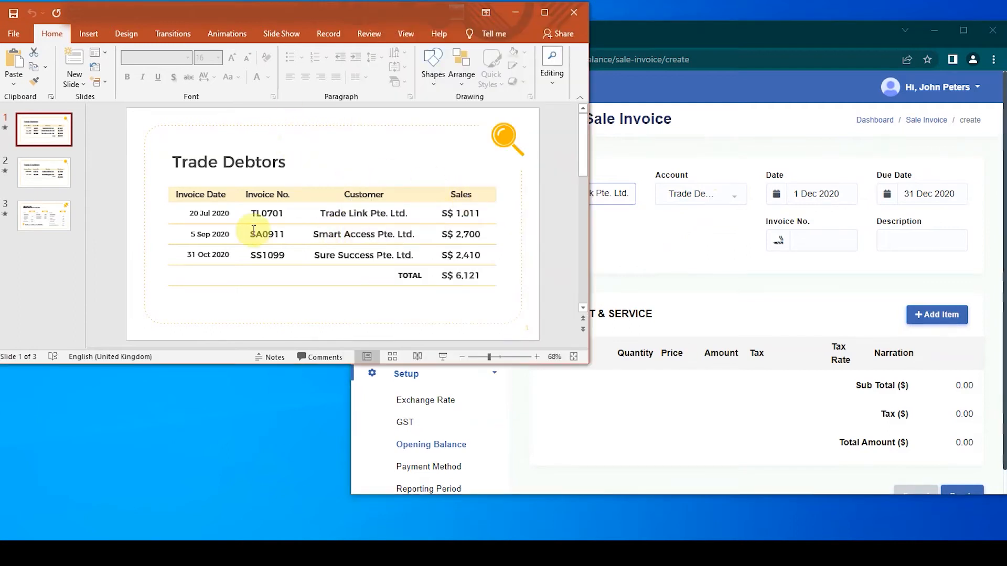
pyautogui.click(827, 194)
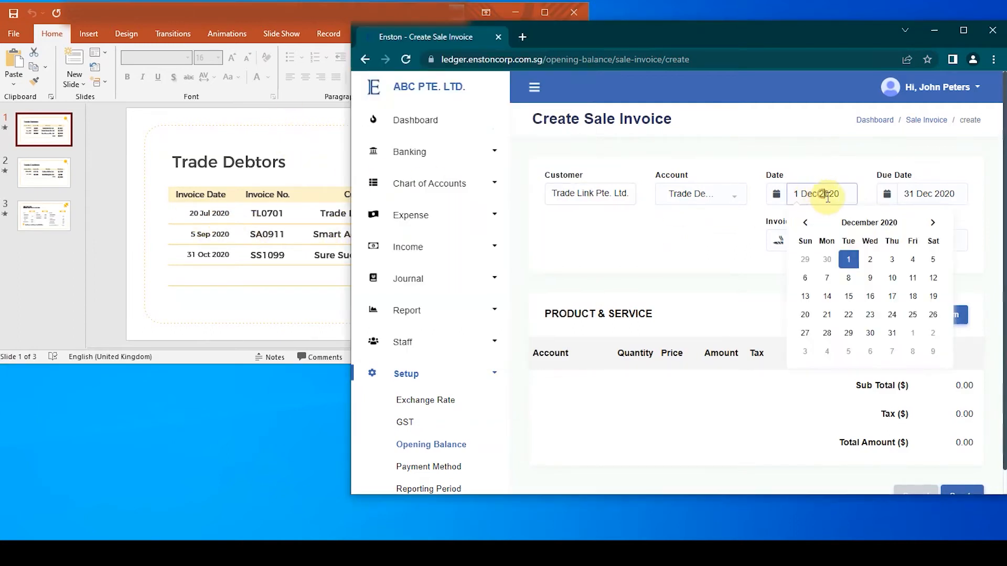
pyautogui.click(805, 224)
pyautogui.click(931, 223)
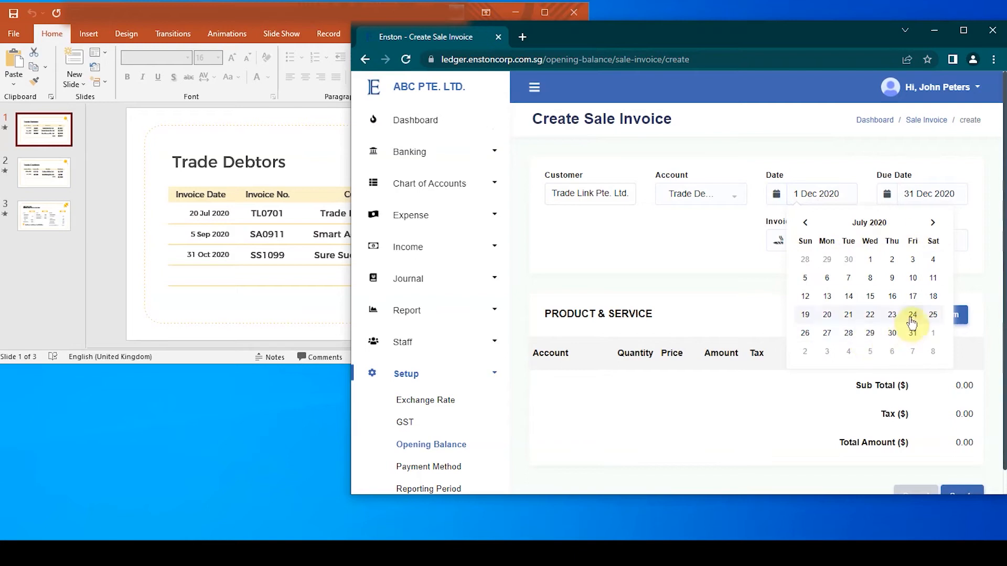
pyautogui.click(827, 315)
# Set the Trade Link invoice's due date to 20 Jul 2020.
pyautogui.click(936, 193)
pyautogui.click(854, 224)
pyautogui.click(854, 224)
pyautogui.click(854, 223)
pyautogui.click(854, 223)
pyautogui.click(854, 224)
pyautogui.click(854, 223)
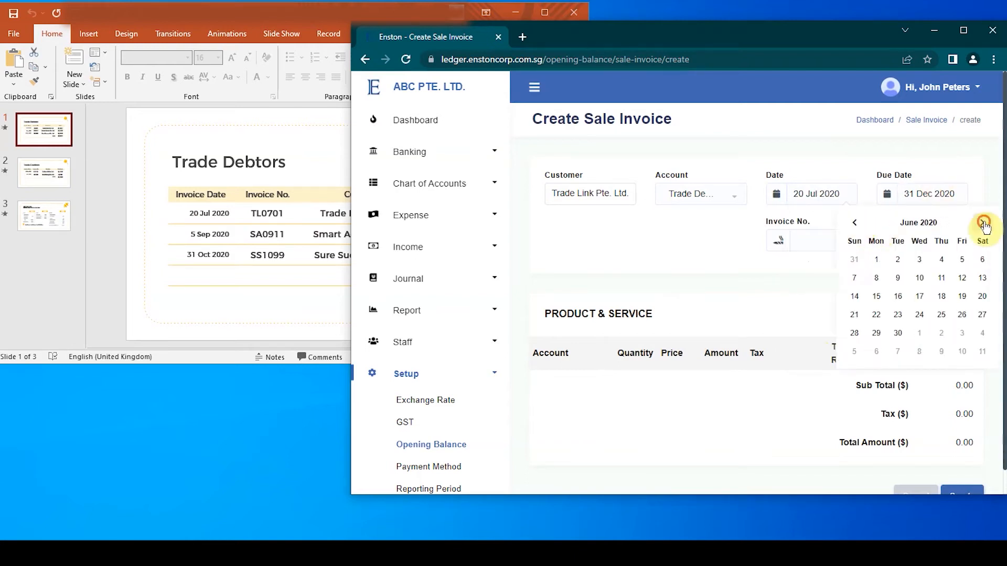
pyautogui.click(982, 224)
pyautogui.click(875, 314)
# Copy TL0701 from the Trade Debtors slide into the sale invoice's Invoice No. field.
pyautogui.click(823, 240)
pyautogui.hotkey('alt', 'Tab')
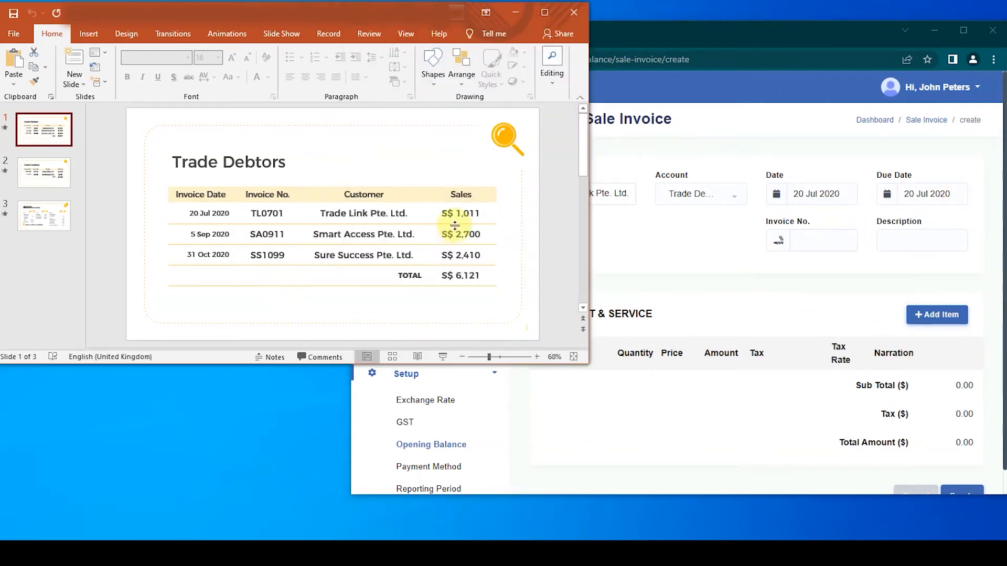
pyautogui.doubleClick(262, 213)
pyautogui.hotkey('ctrl', 'c')
pyautogui.click(810, 240)
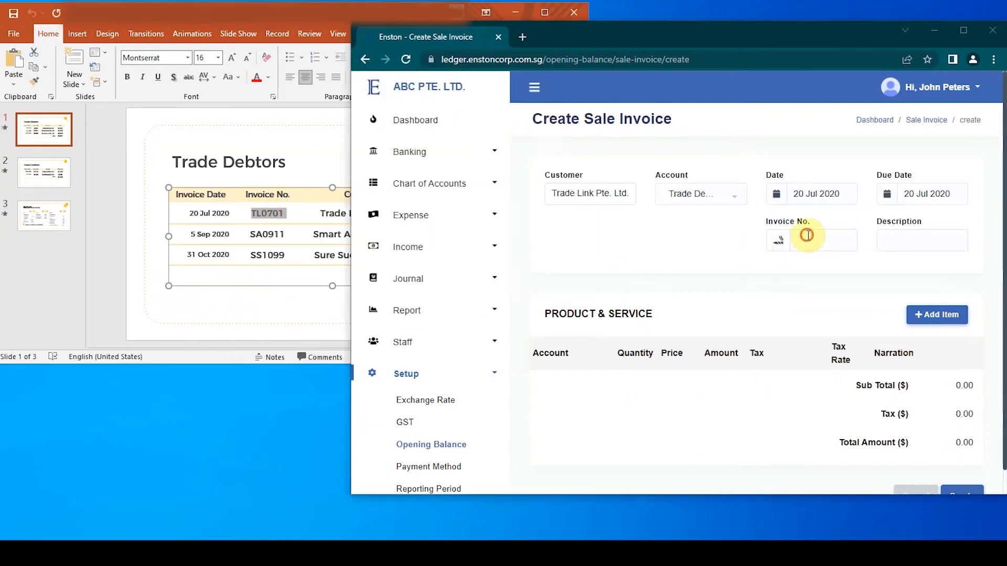
pyautogui.hotkey('ctrl', 'v')
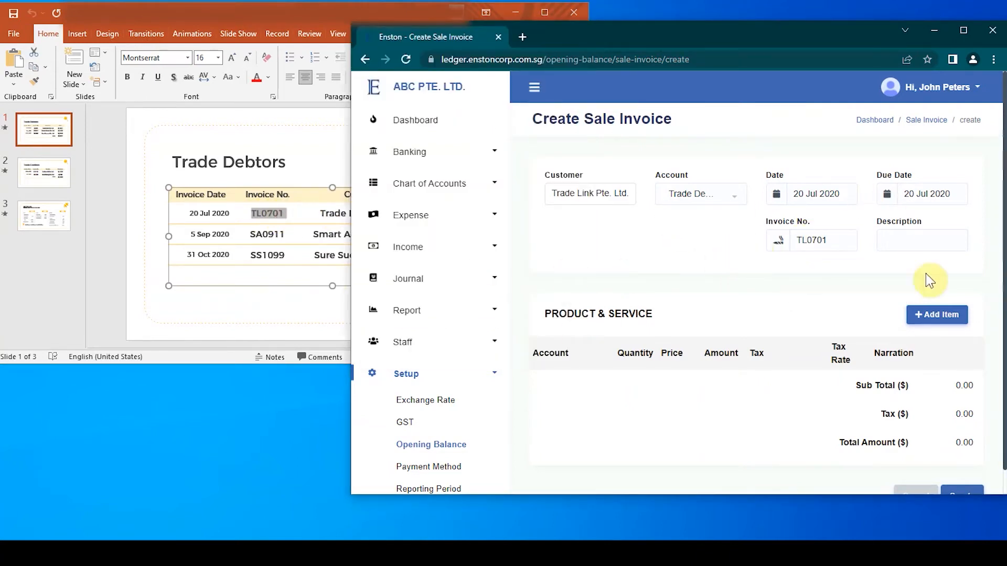
# Add a Training line item with quantity 1 and price 1011, and create the Trade Link invoice.
pyautogui.click(926, 314)
pyautogui.scroll(-1, 834, 300)
pyautogui.click(579, 326)
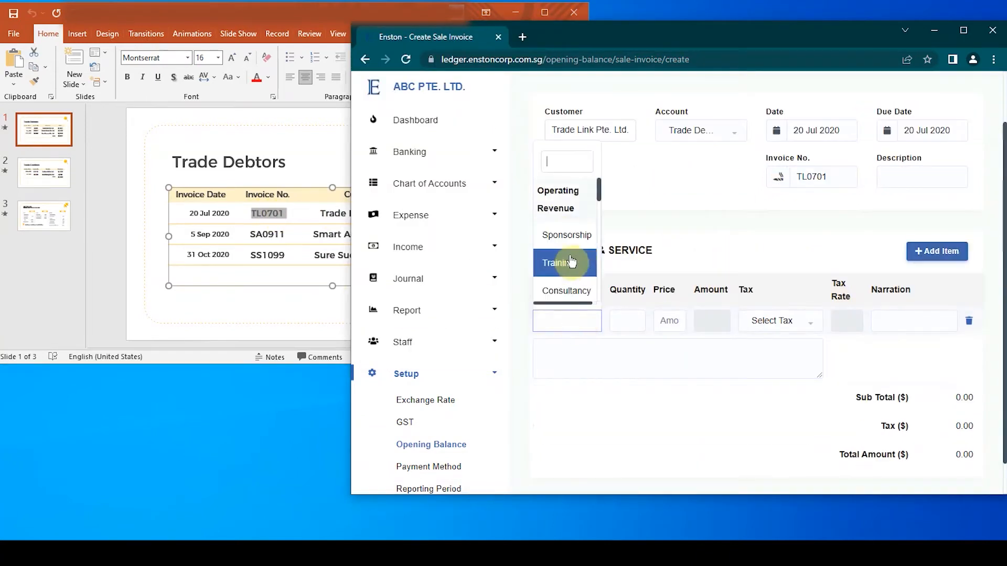
pyautogui.click(569, 263)
pyautogui.click(632, 321)
pyautogui.write('1')
pyautogui.hotkey('alt', 'Tab')
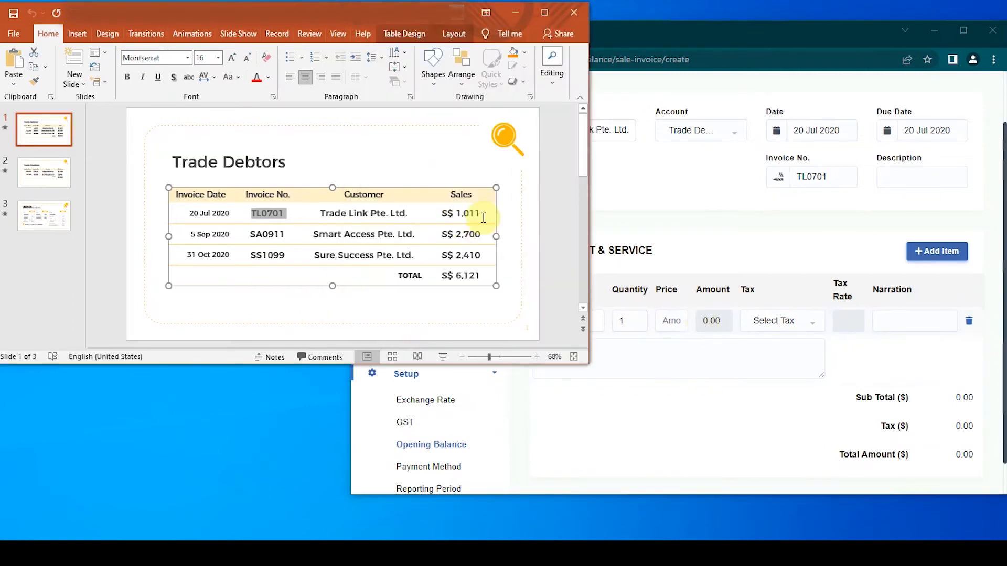
pyautogui.click(665, 319)
pyautogui.write('1011')
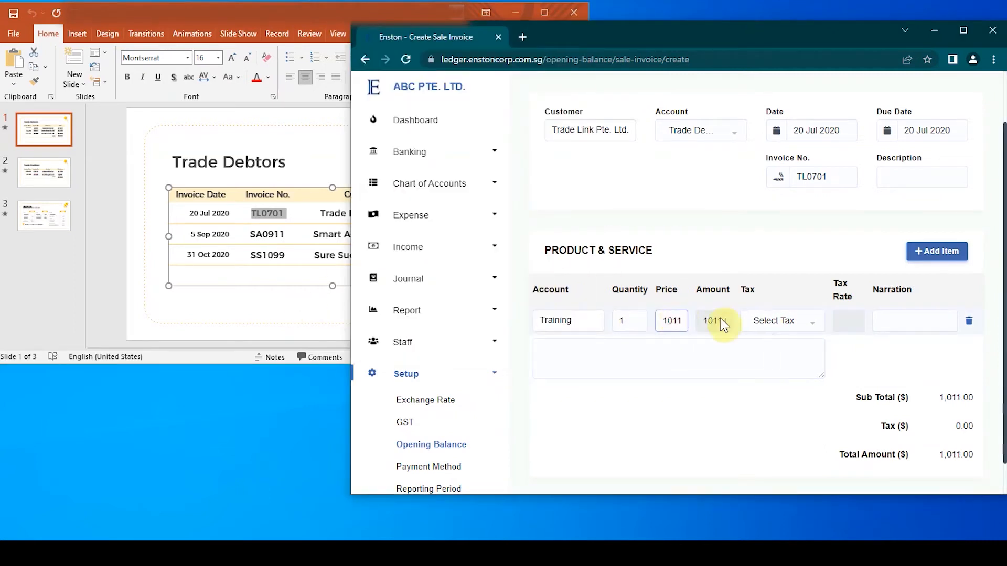
pyautogui.scroll(-1, 952, 343)
pyautogui.click(974, 468)
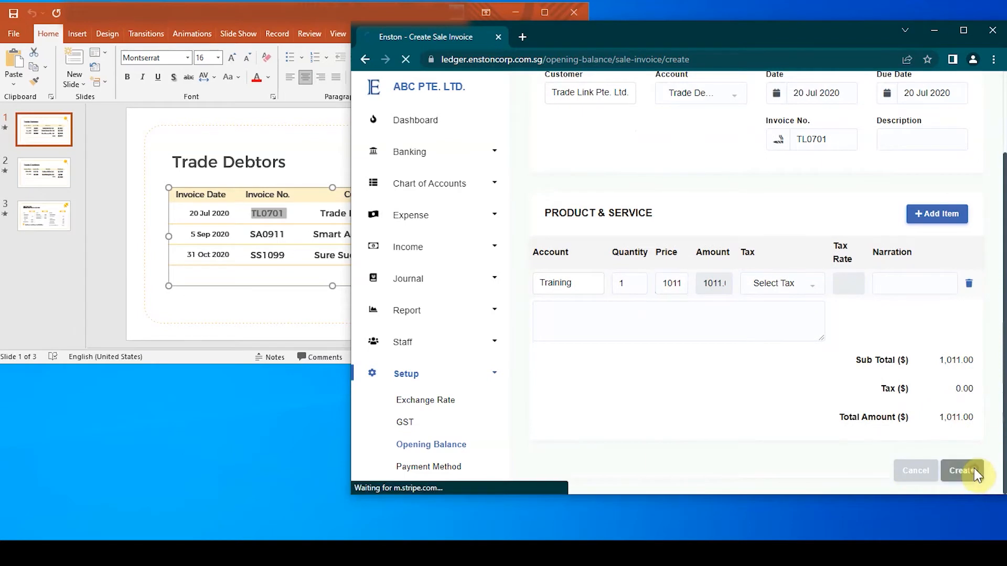
# Check the Trade Debtors slide and start a new sale invoice for customer Smart Access Pte. Ltd.
pyautogui.click(262, 282)
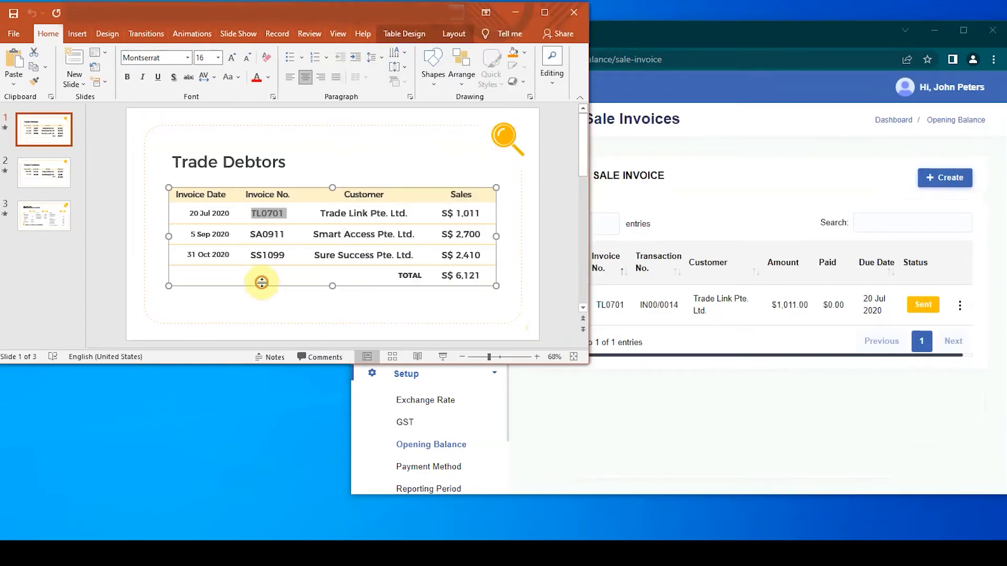
pyautogui.click(683, 491)
pyautogui.click(944, 177)
pyautogui.click(629, 203)
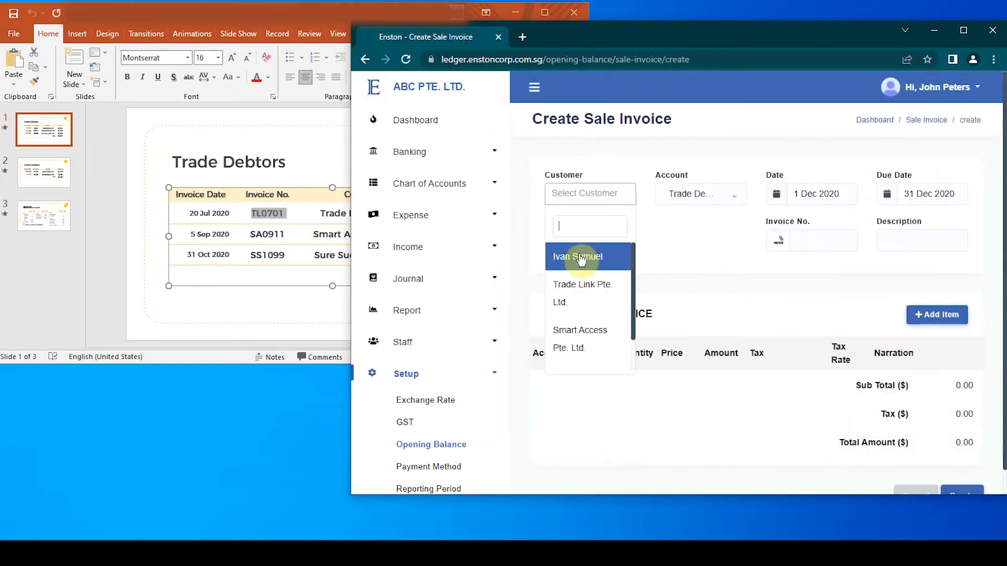
pyautogui.click(580, 257)
# Set both the date and the due date of the Smart Access invoice to 5 Sep 2020.
pyautogui.click(824, 195)
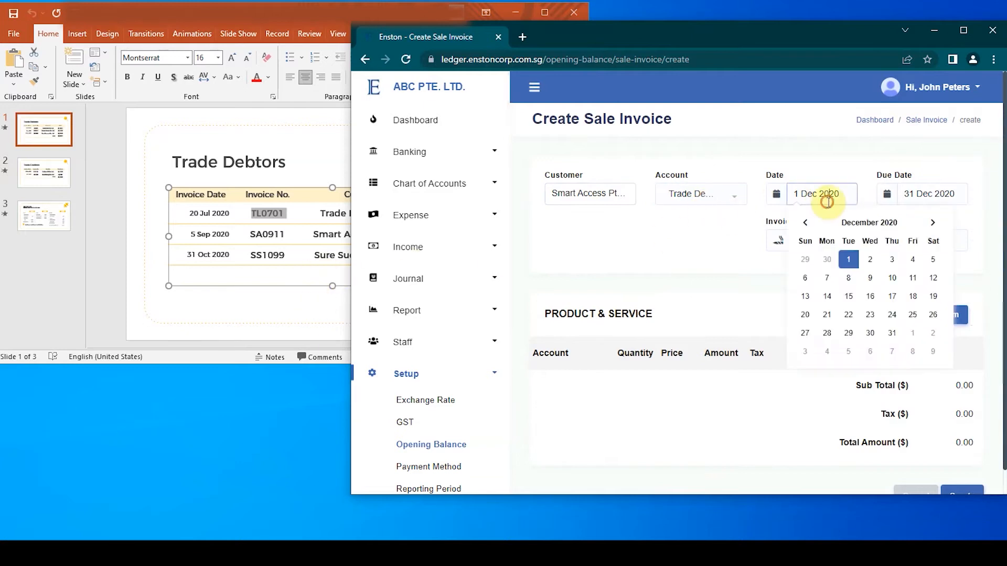
pyautogui.click(806, 224)
pyautogui.click(806, 225)
pyautogui.click(805, 225)
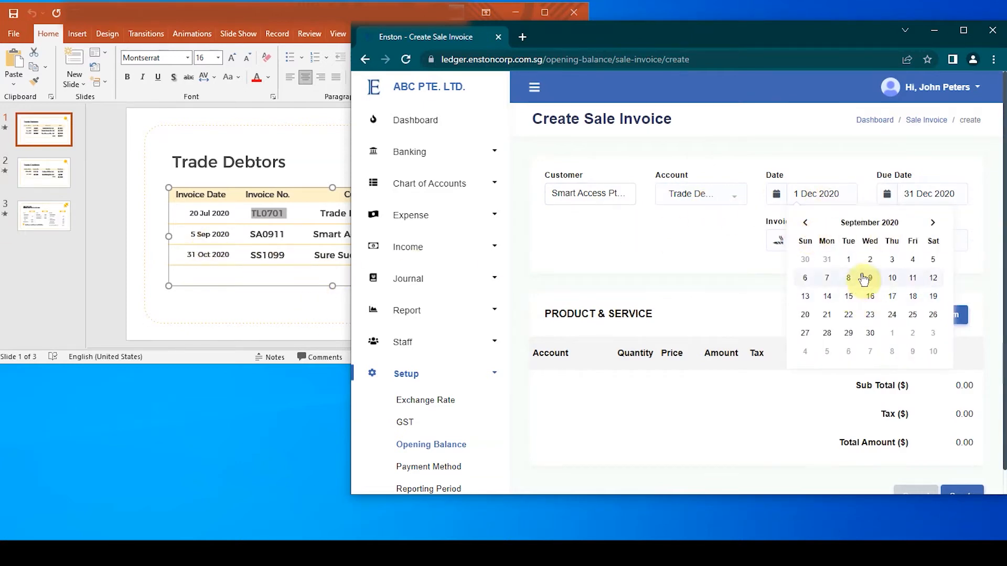
pyautogui.click(932, 261)
pyautogui.click(924, 193)
pyautogui.click(854, 222)
pyautogui.click(854, 222)
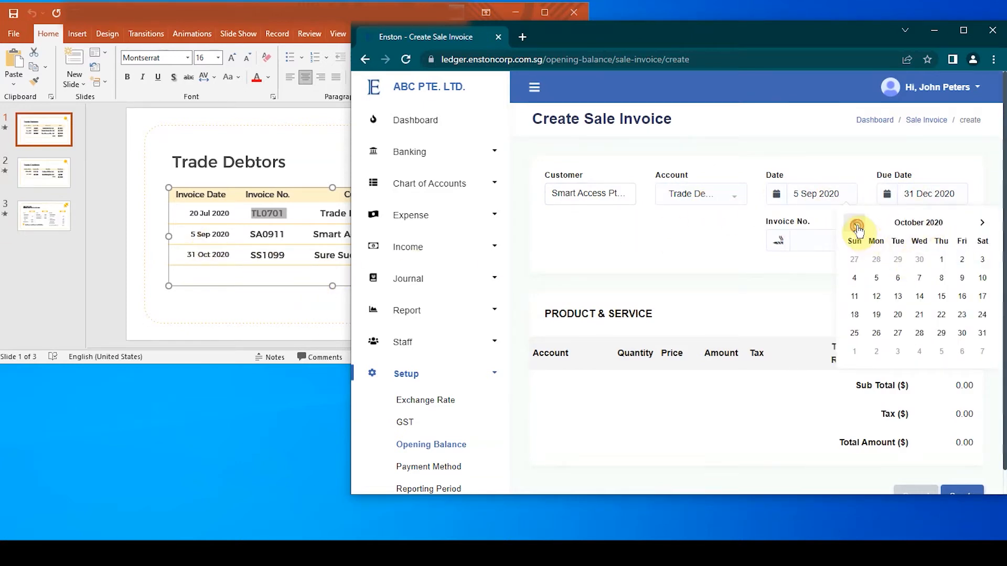
pyautogui.click(854, 223)
pyautogui.click(982, 259)
# Copy SA0911 from the Trade Debtors slide into the sale invoice's Invoice No. field.
pyautogui.doubleClick(267, 234)
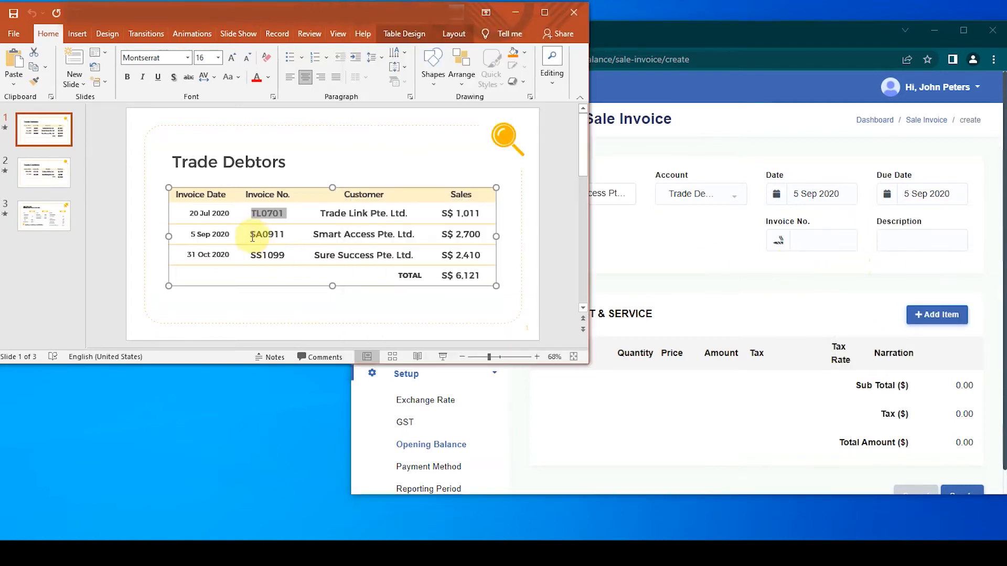
pyautogui.hotkey('ctrl', 'c')
pyautogui.click(810, 240)
pyautogui.hotkey('ctrl', 'v')
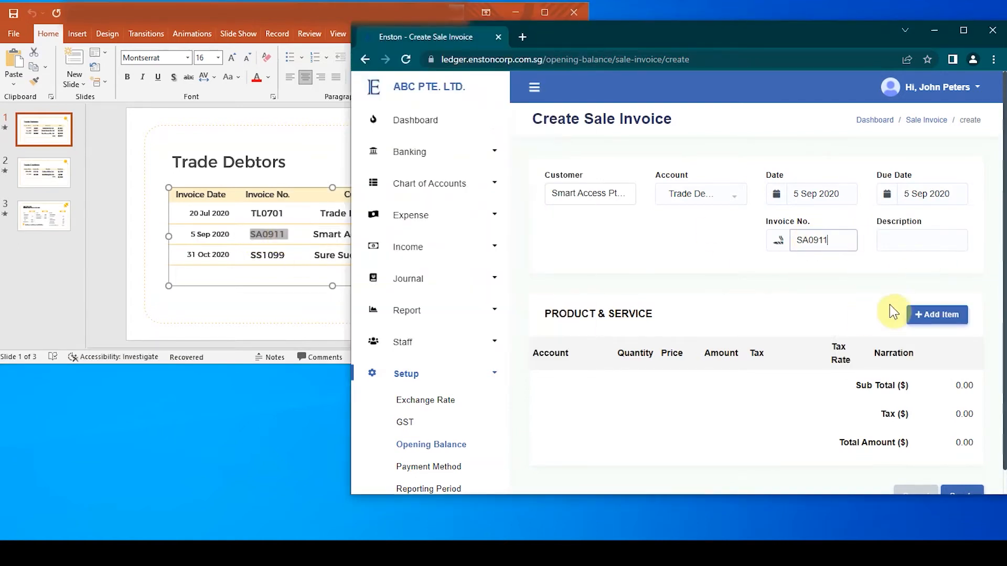
# Add a Training line item with quantity 1 and price 2700, and create the Smart Access invoice.
pyautogui.click(937, 315)
pyautogui.click(568, 383)
pyautogui.click(562, 325)
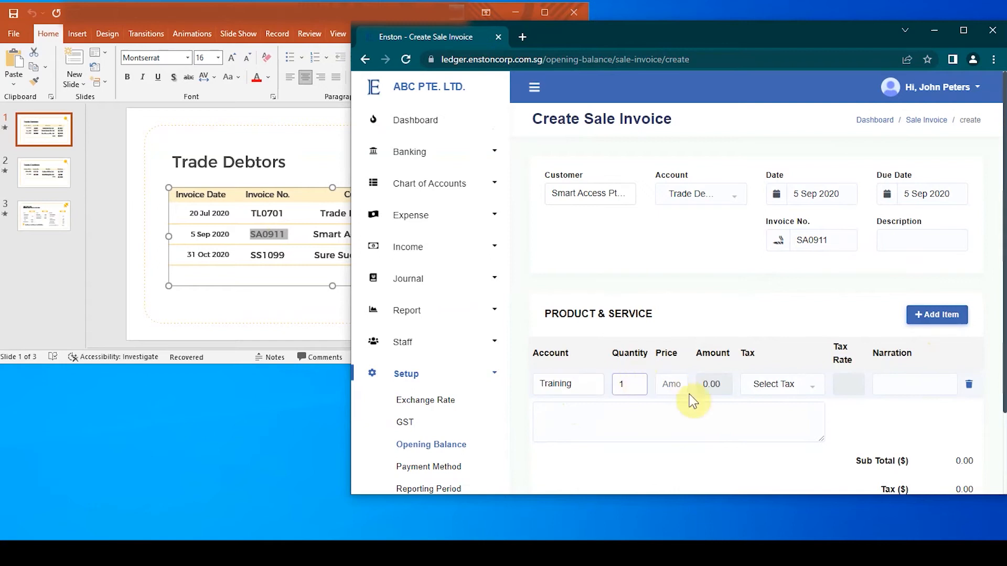
pyautogui.click(344, 282)
pyautogui.click(678, 384)
pyautogui.write('1')
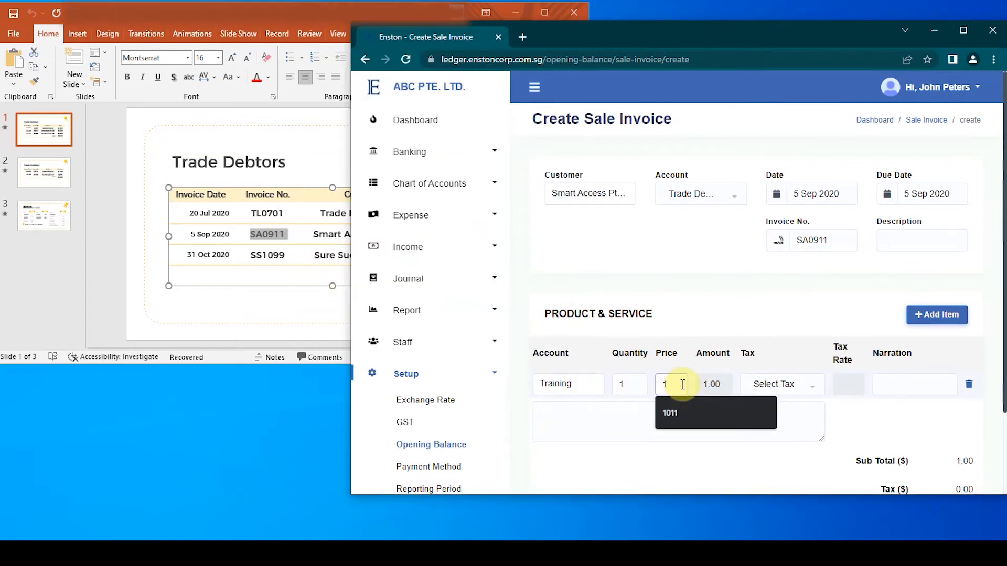
pyautogui.write('700')
pyautogui.scroll(-3, 922, 414)
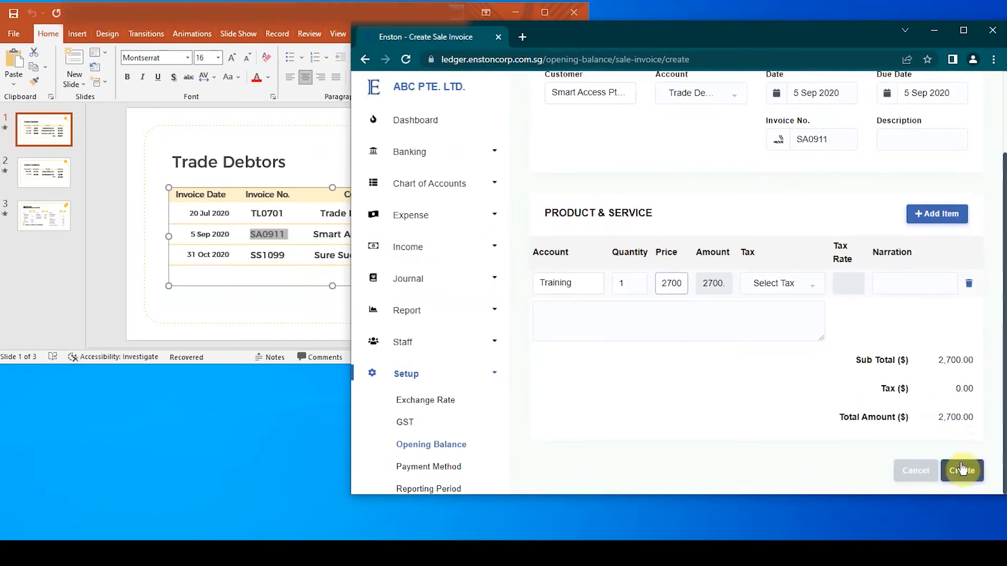
pyautogui.click(961, 463)
# Start a new sale invoice for customer Sure Success Pte. Ltd.
pyautogui.click(942, 178)
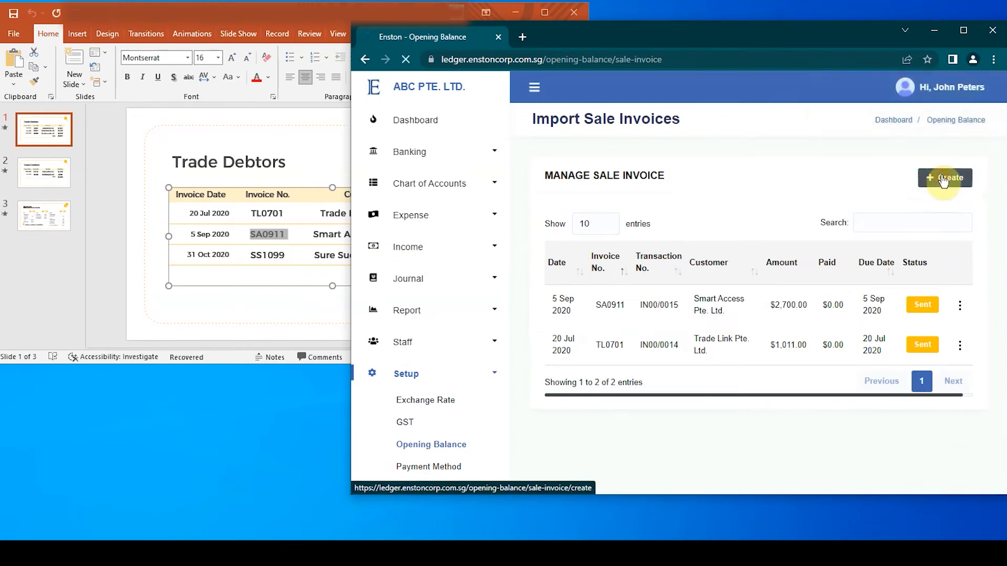
pyautogui.click(592, 198)
pyautogui.scroll(-1, 597, 321)
pyautogui.click(596, 341)
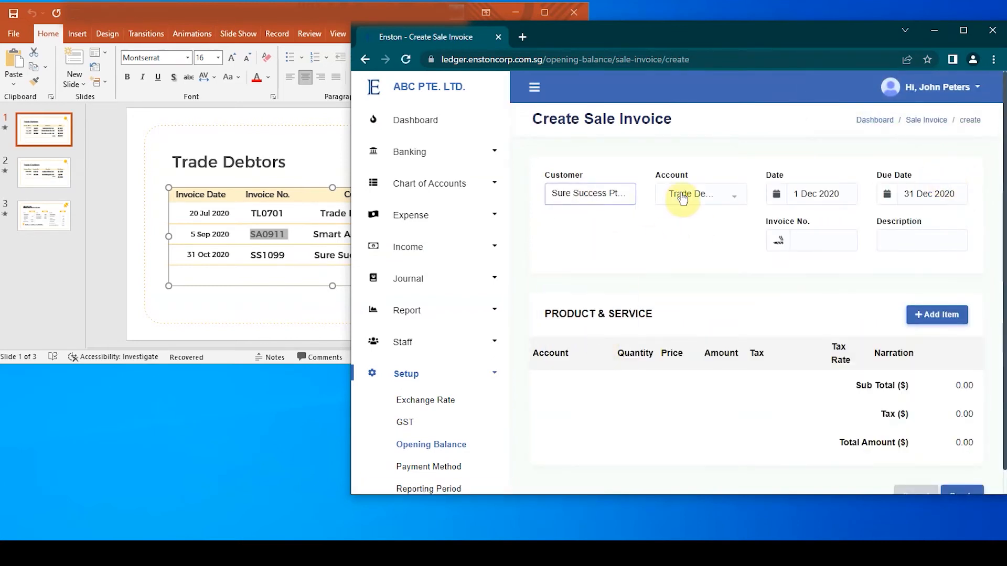
# Set both the date and the due date of the Sure Success invoice to 31 Oct 2020.
pyautogui.click(836, 197)
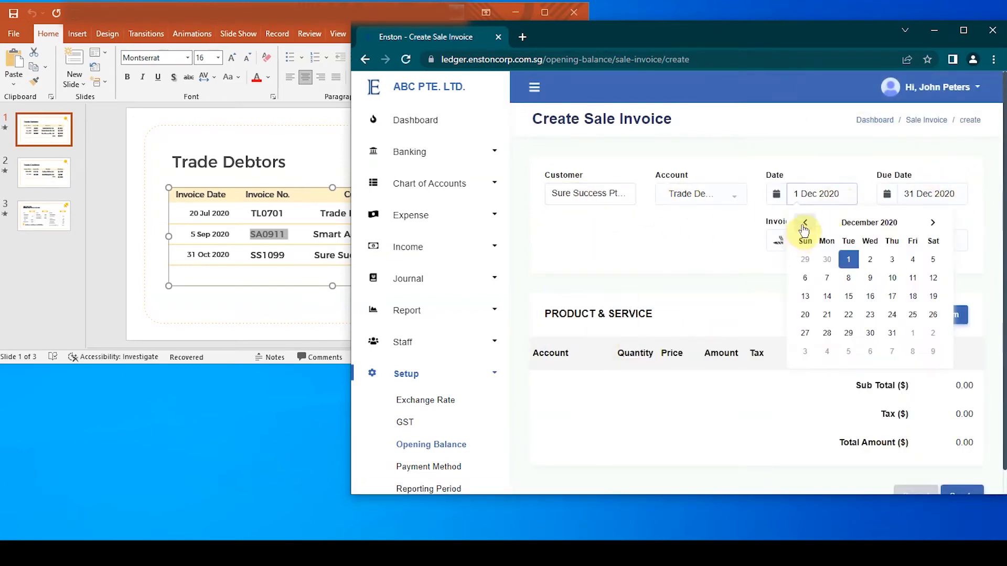
pyautogui.click(247, 308)
pyautogui.click(932, 333)
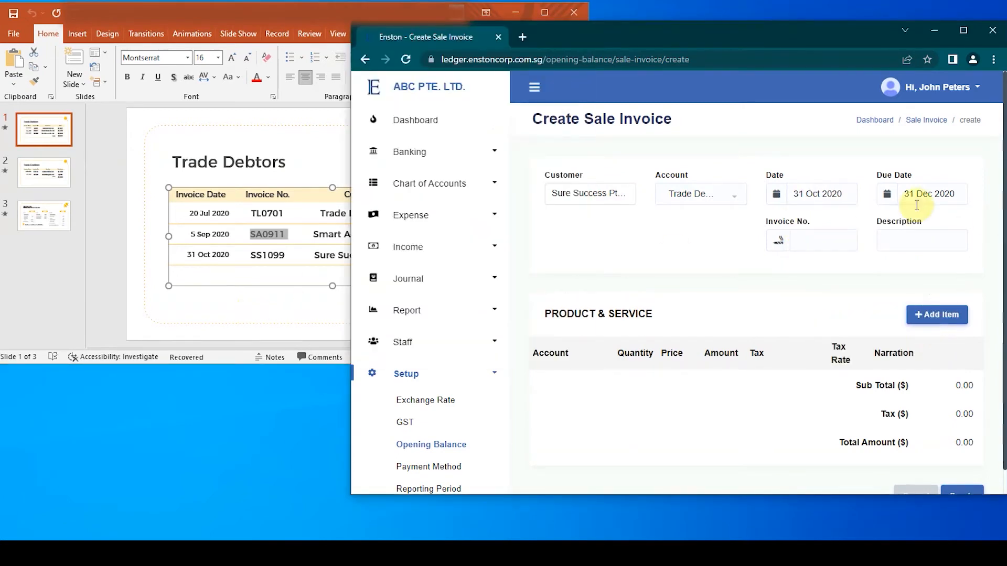
pyautogui.click(931, 204)
pyautogui.click(860, 226)
pyautogui.click(860, 226)
pyautogui.click(982, 336)
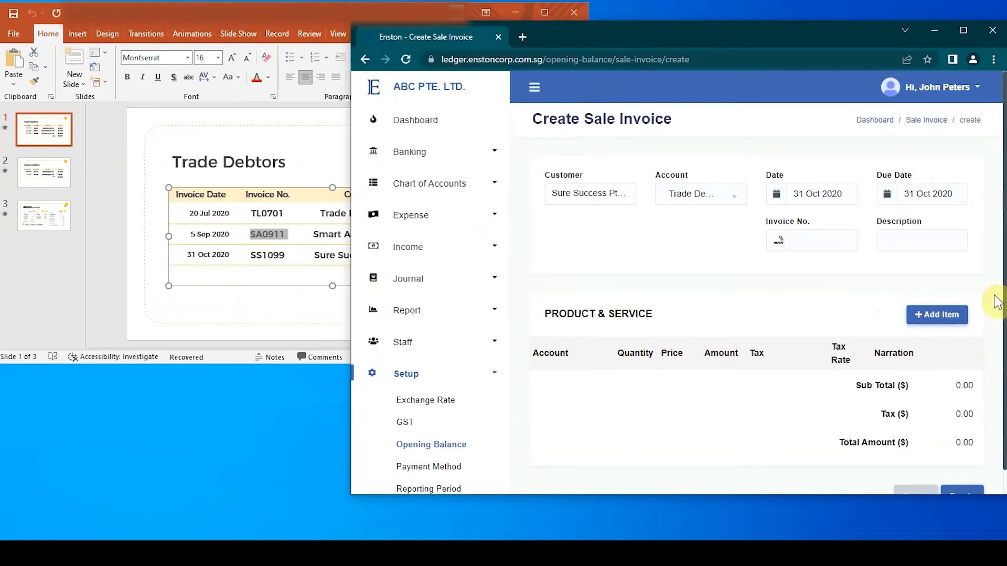
# Copy SS1099 from the Trade Debtors slide into the sale invoice's Invoice No. field.
pyautogui.click(257, 263)
pyautogui.doubleClick(263, 255)
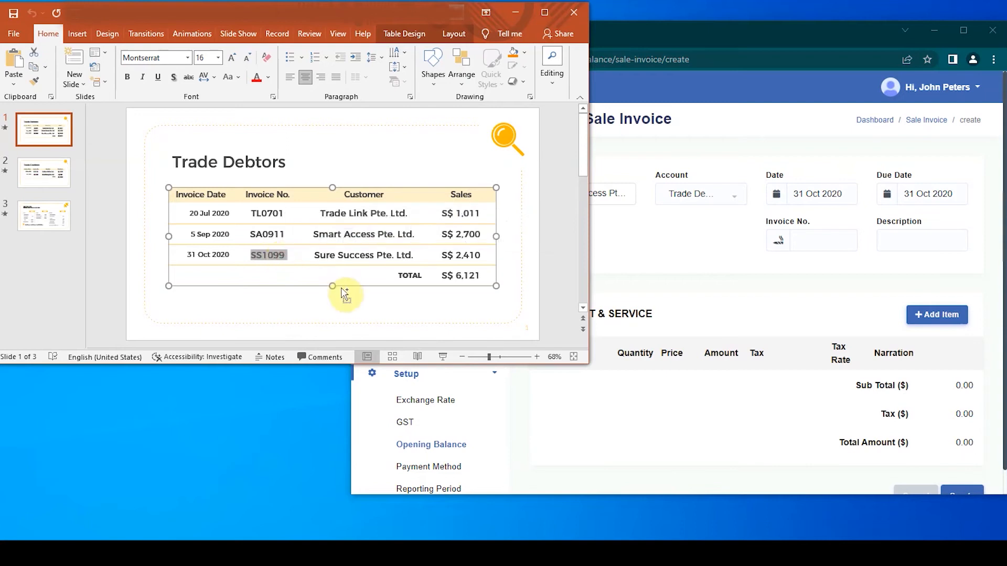
pyautogui.click(809, 248)
pyautogui.hotkey('ctrl', 'v')
# Add a Training line item with quantity 1 and price 2400 to the Sure Success invoice.
pyautogui.click(942, 314)
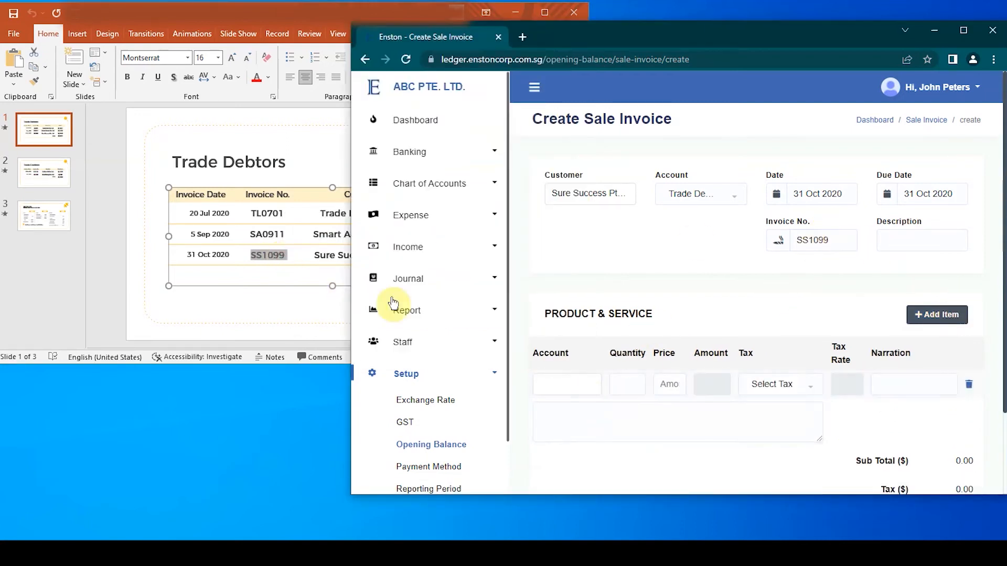
pyautogui.click(314, 275)
pyautogui.click(555, 387)
pyautogui.click(551, 326)
pyautogui.click(620, 383)
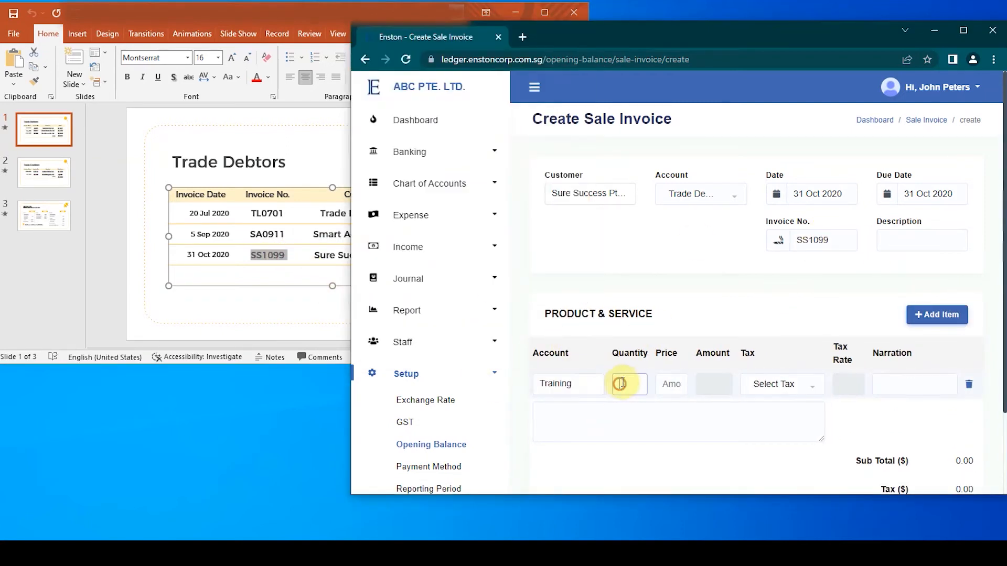
pyautogui.click(669, 384)
pyautogui.write('2400')
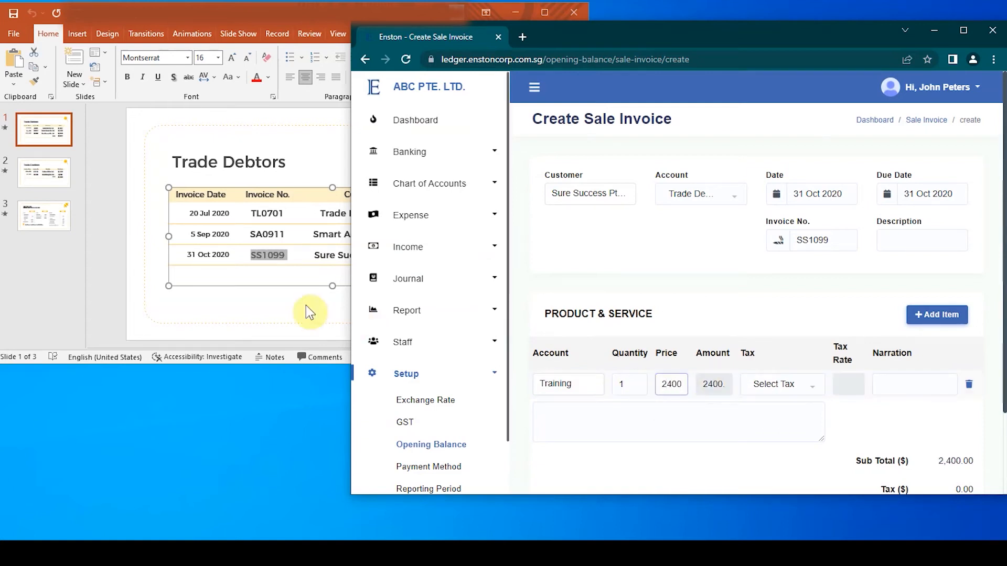
# Correct the Training line's price to 2410 as on the Trade Debtors slide, and create the Sure Success invoice.
pyautogui.click(308, 308)
pyautogui.click(678, 384)
pyautogui.click(314, 299)
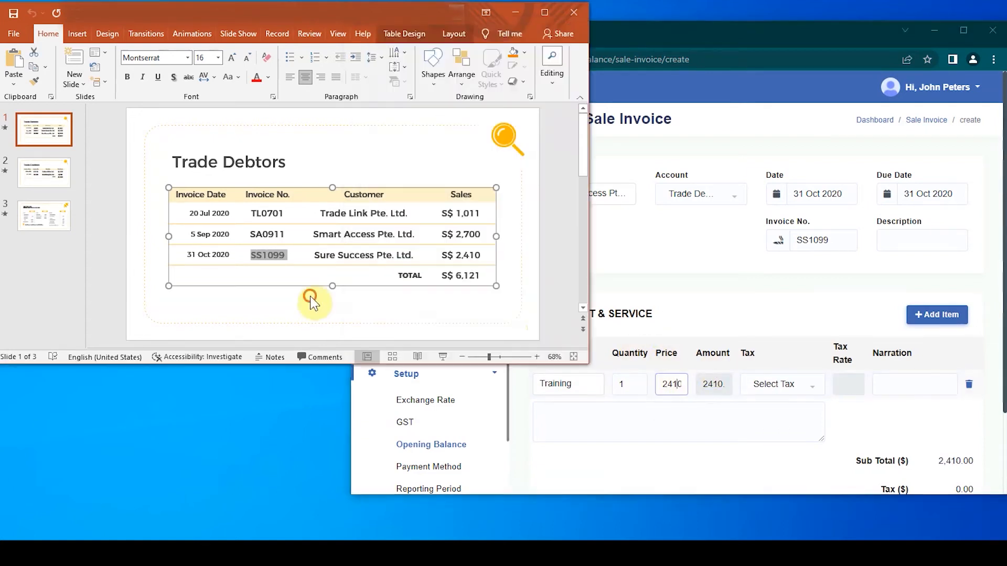
pyautogui.scroll(-2, 928, 400)
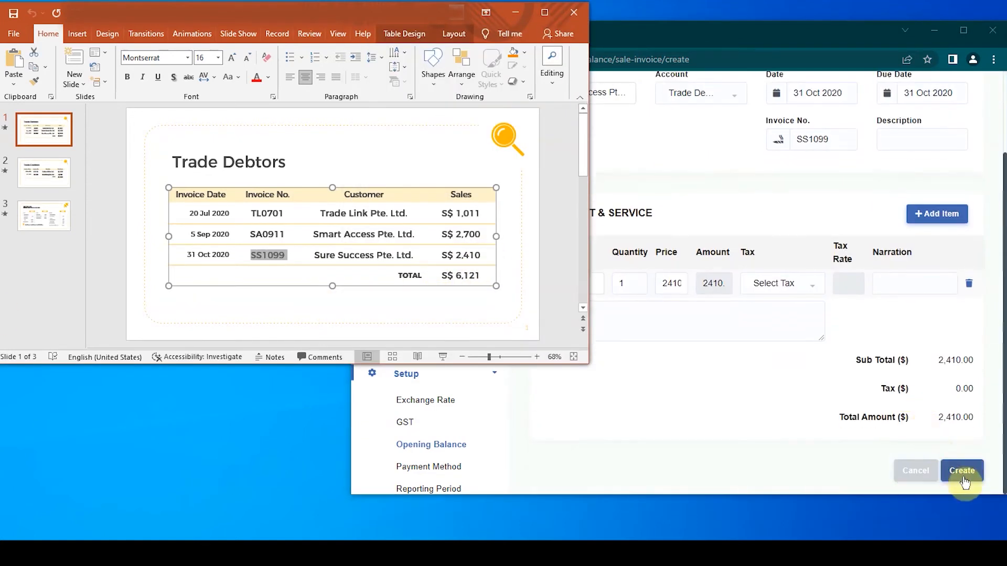
pyautogui.click(961, 470)
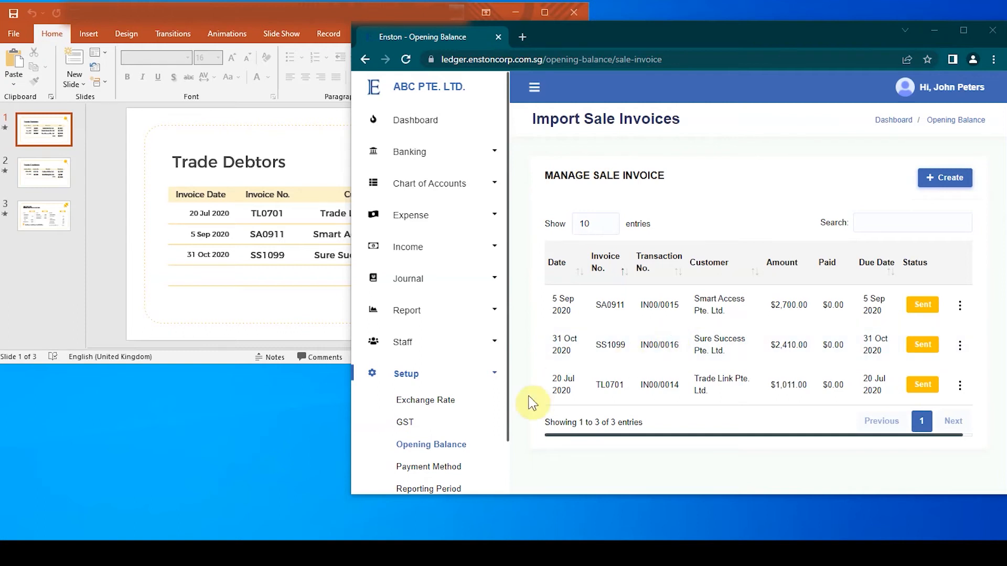
# Return to the opening balance list and open the bill import for the Trade Creditors account.
pyautogui.click(444, 450)
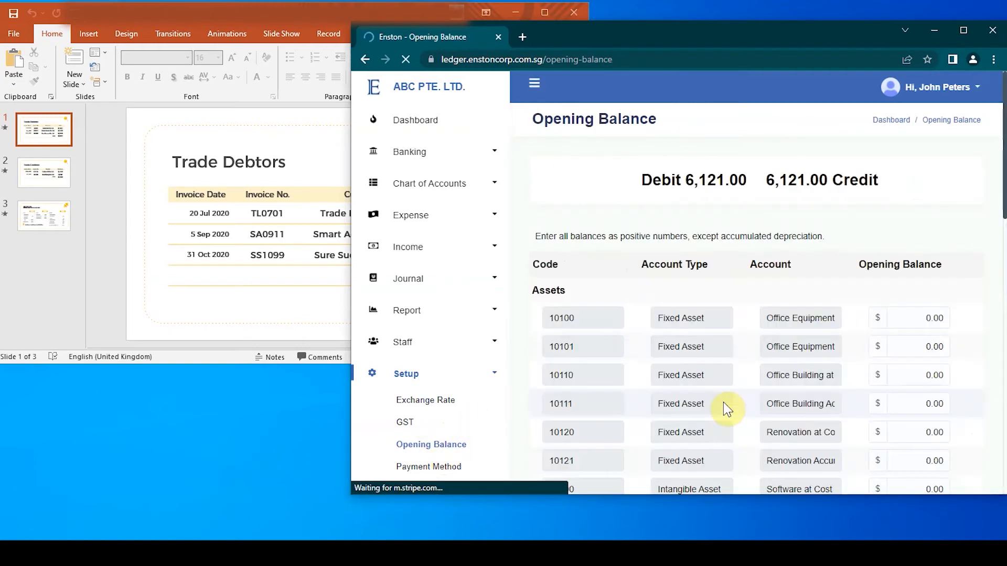
pyautogui.scroll(-4, 907, 350)
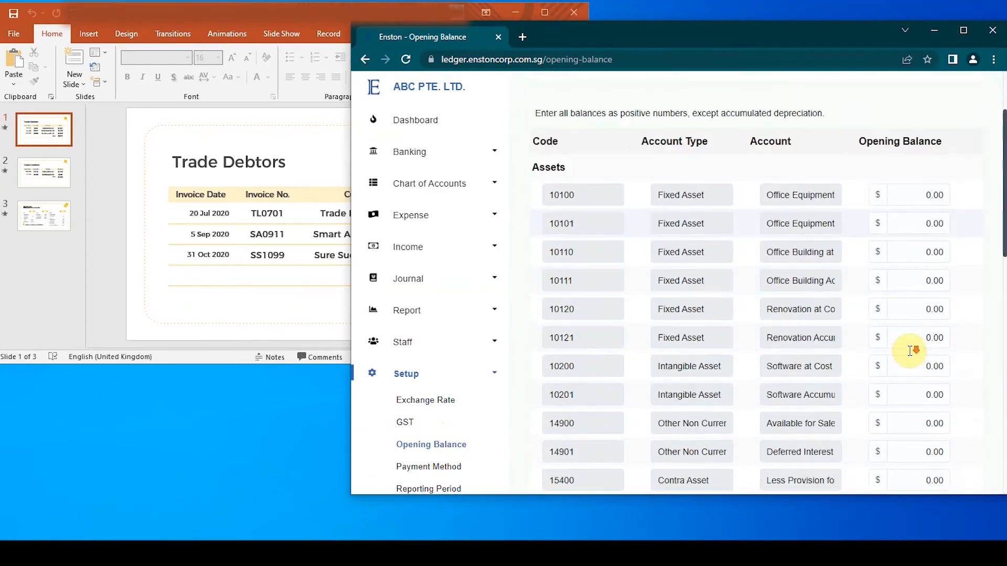
pyautogui.scroll(-5, 910, 350)
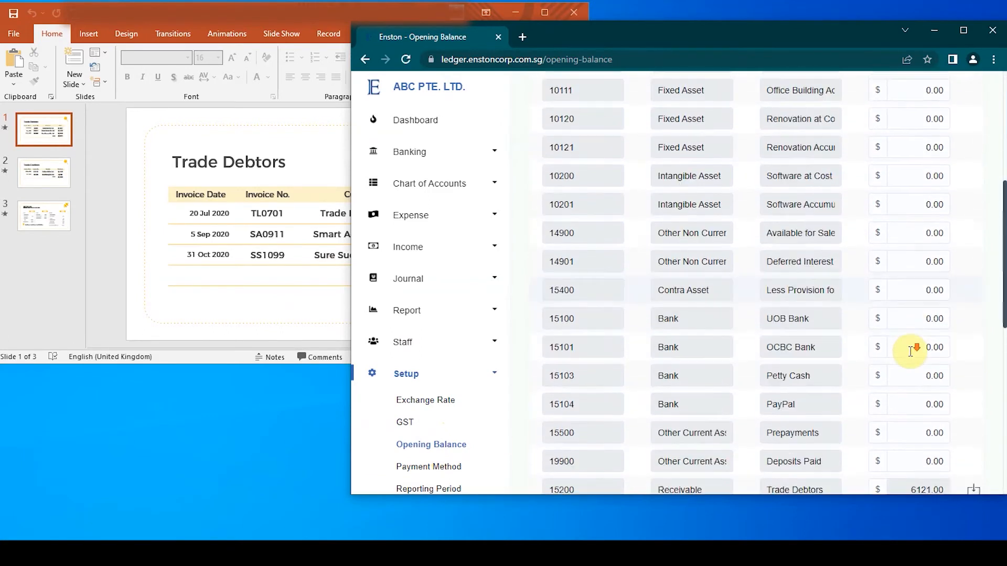
pyautogui.scroll(-3, 915, 358)
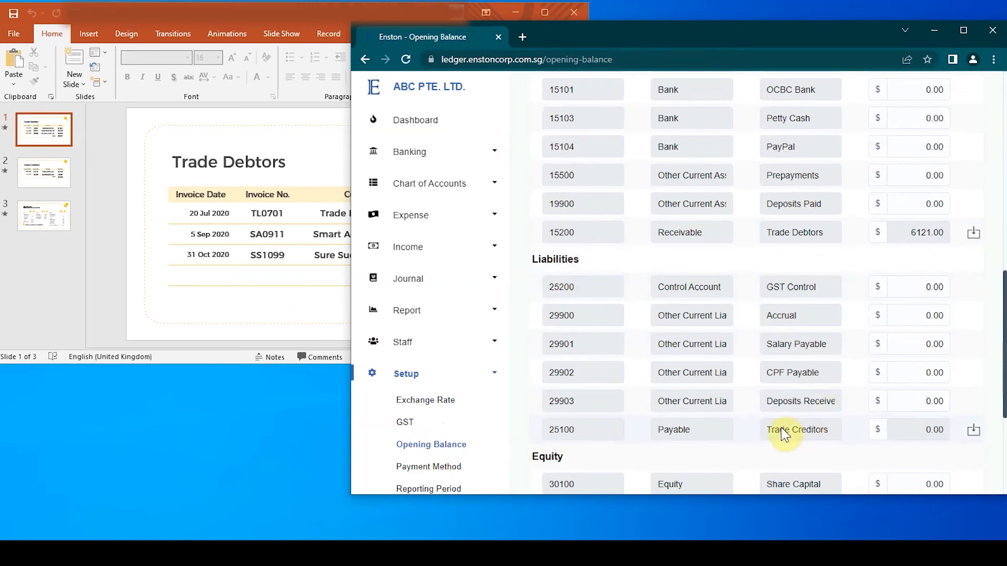
pyautogui.click(973, 431)
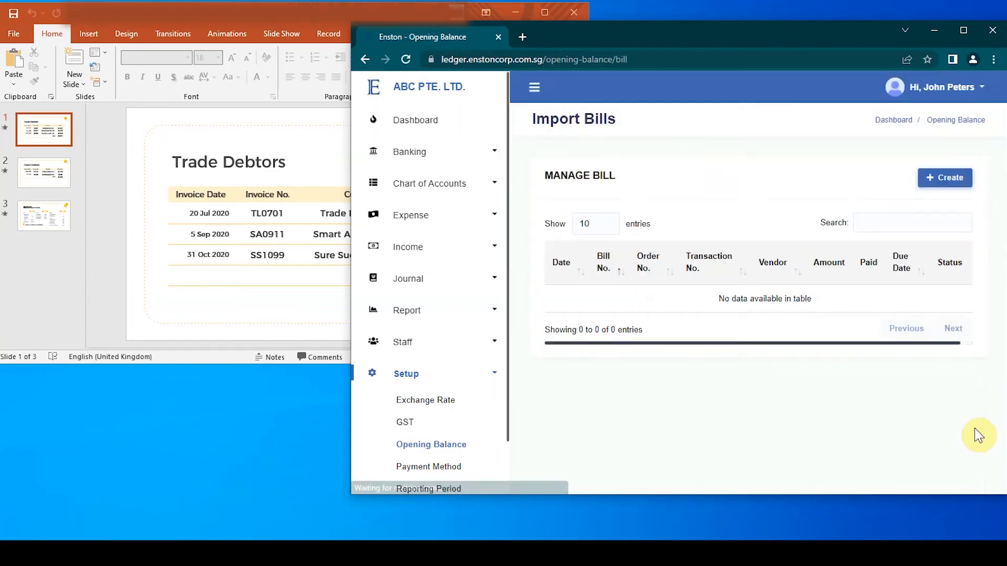
# Show the Trade Creditors slide and start a new bill for vendor Golden Hill Pte. Ltd.
pyautogui.click(283, 217)
pyautogui.click(47, 173)
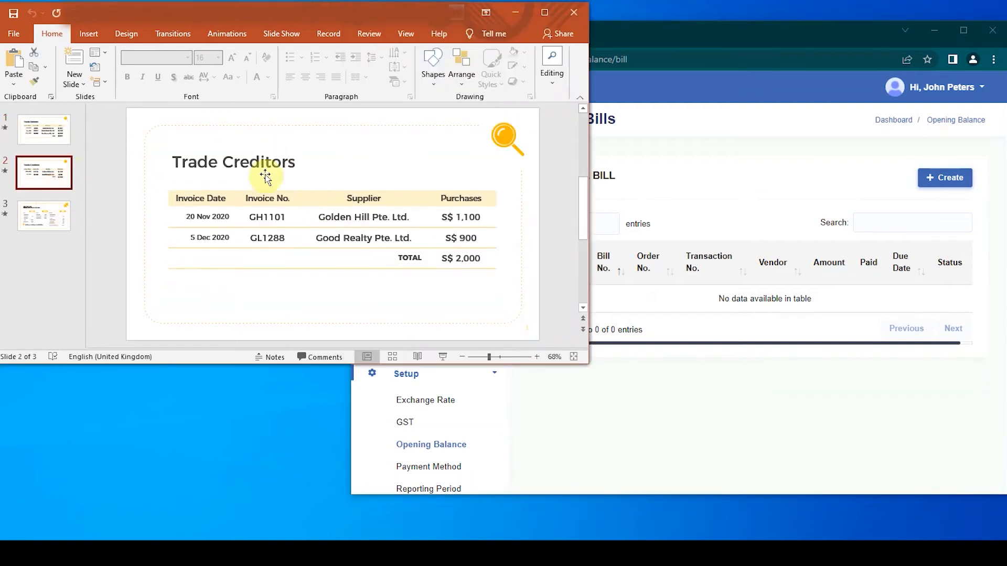
pyautogui.click(944, 177)
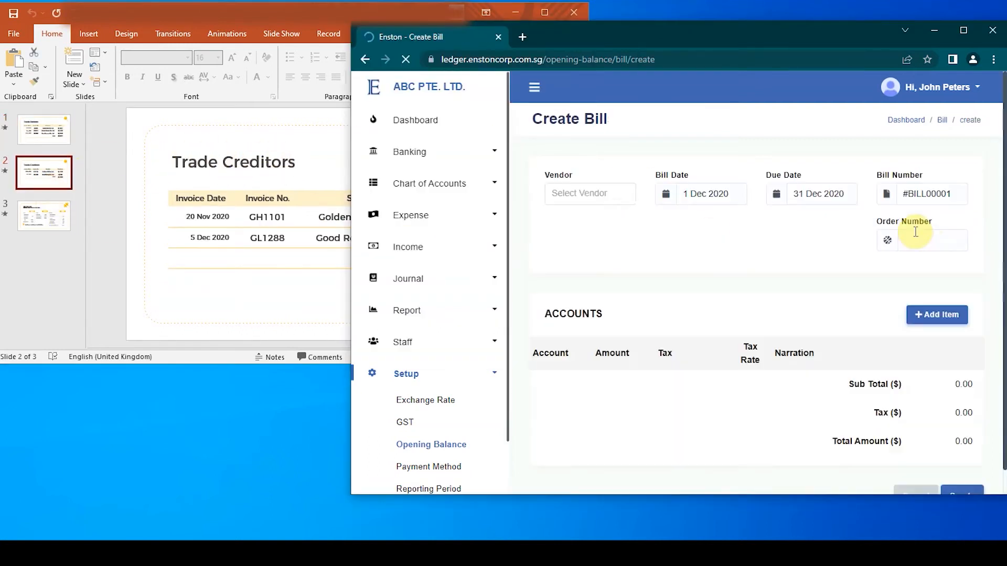
pyautogui.click(597, 193)
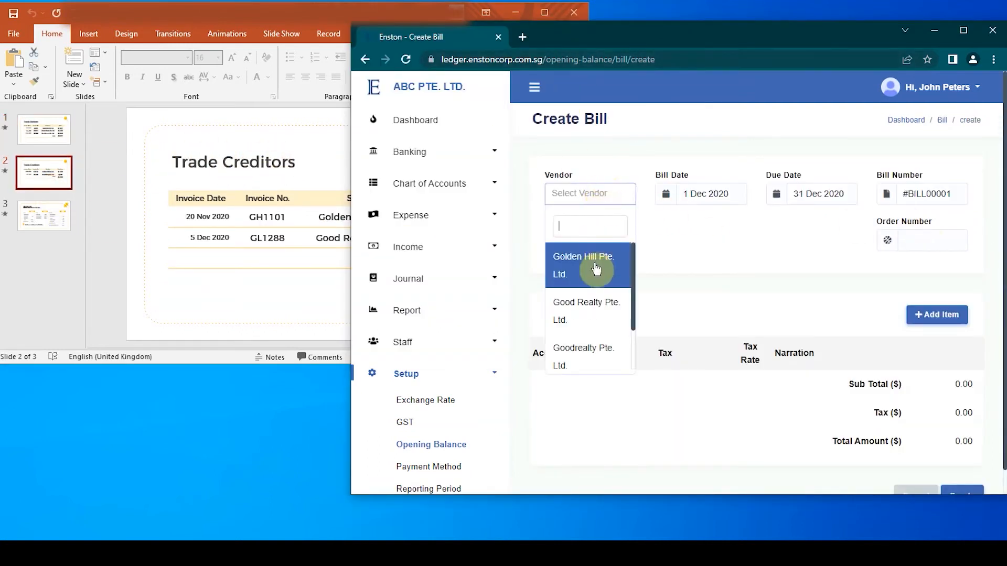
pyautogui.click(596, 270)
# Set both the bill date and the due date of the Golden Hill bill to 20 Nov 2020.
pyautogui.click(332, 154)
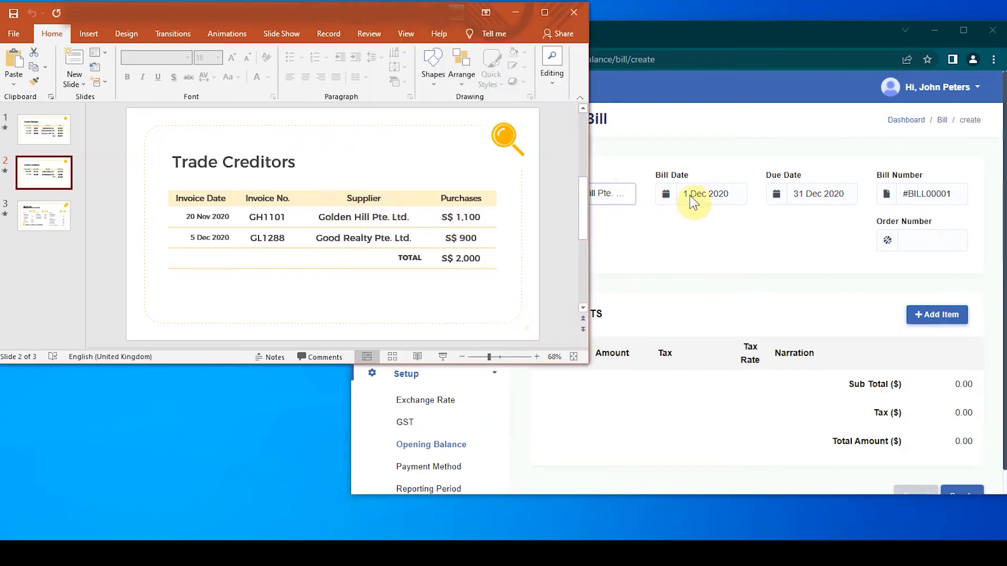
pyautogui.click(710, 201)
pyautogui.click(693, 223)
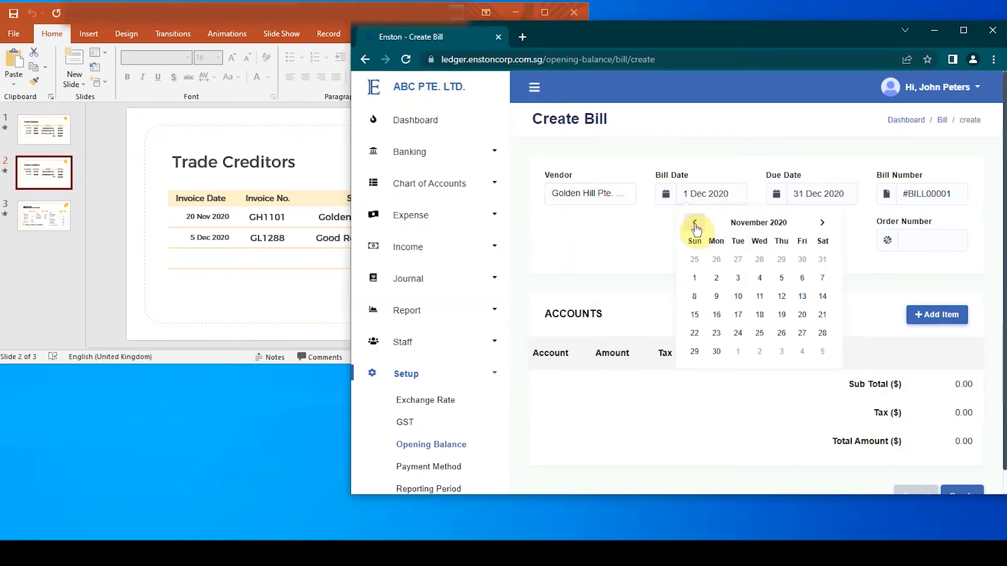
pyautogui.click(805, 314)
pyautogui.click(826, 193)
pyautogui.click(803, 222)
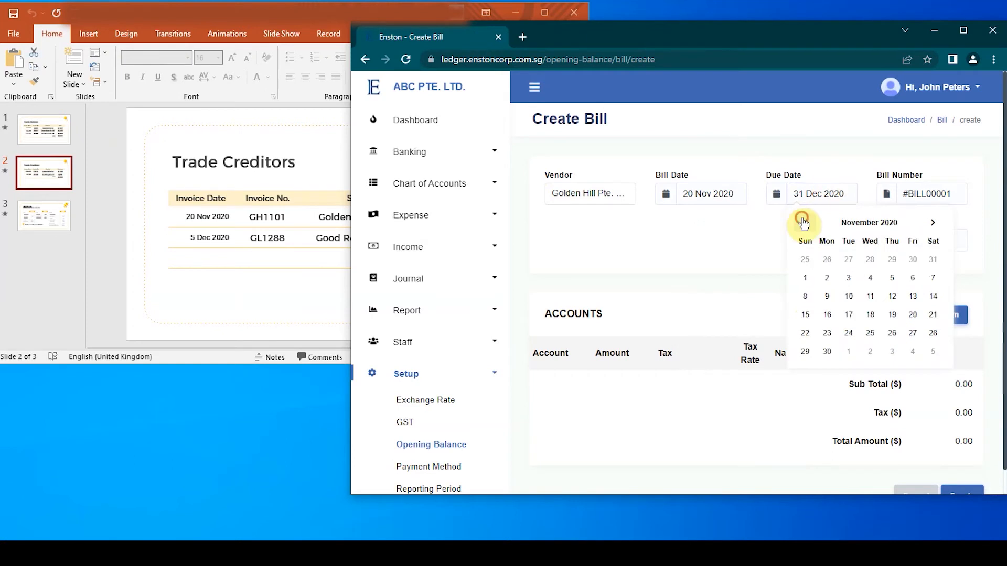
pyautogui.click(911, 322)
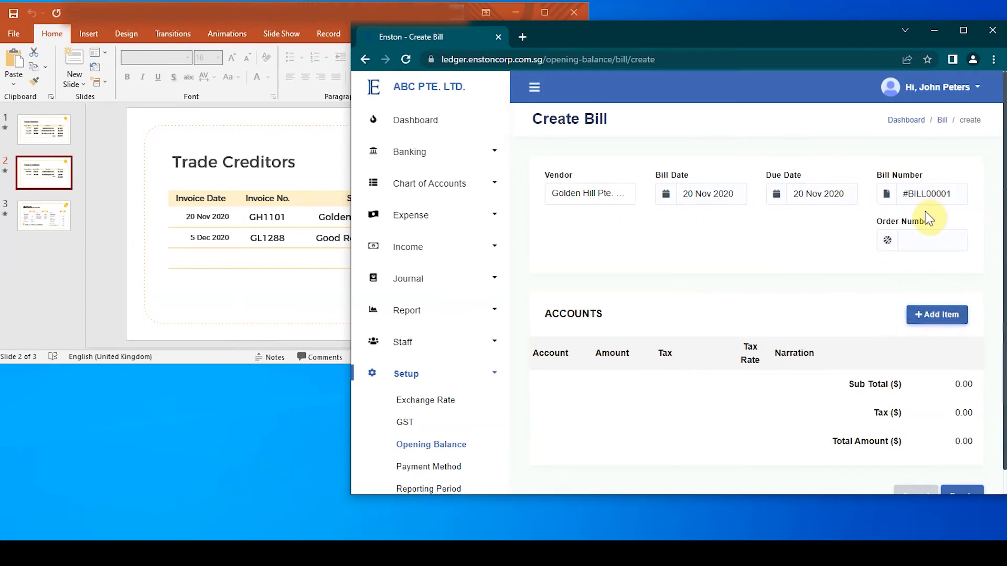
# Replace the Golden Hill bill's number with GH1101, copied from the Trade Creditors slide.
pyautogui.click(319, 272)
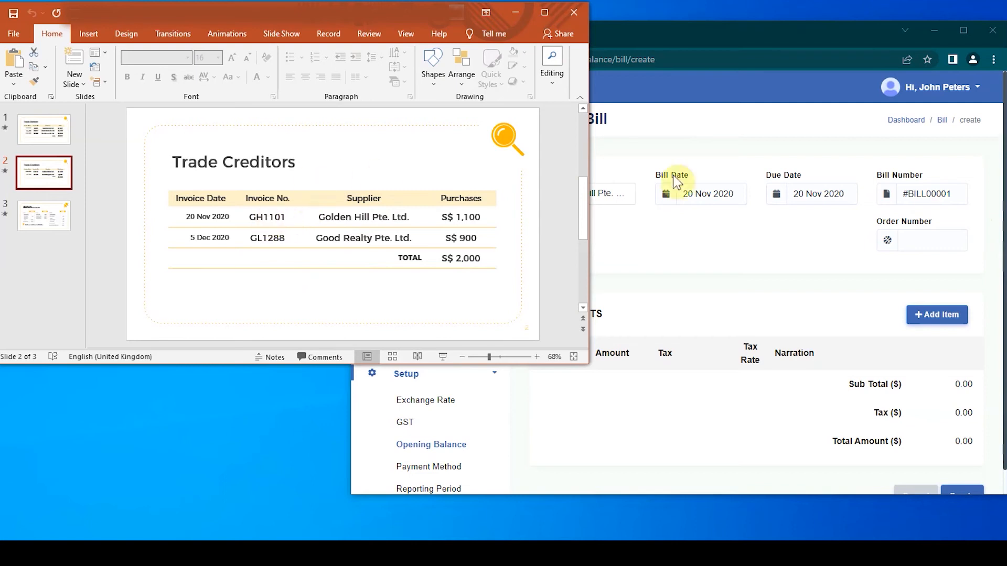
pyautogui.click(954, 193)
pyautogui.hotkey('ctrl', 'a')
pyautogui.press('BackSpace')
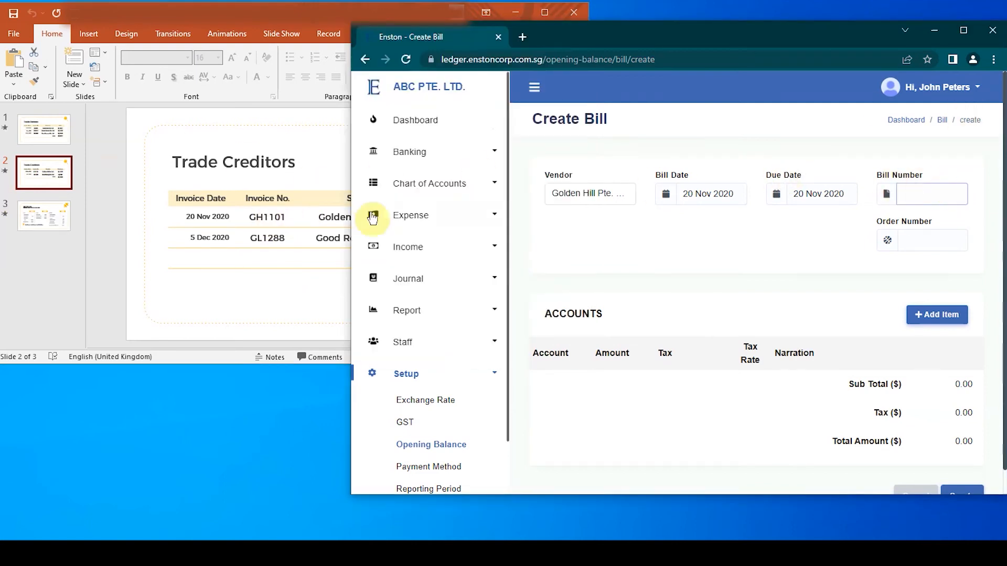
pyautogui.click(251, 218)
pyautogui.moveTo(249, 217); pyautogui.dragTo(289, 220)
pyautogui.hotkey('ctrl', 'c')
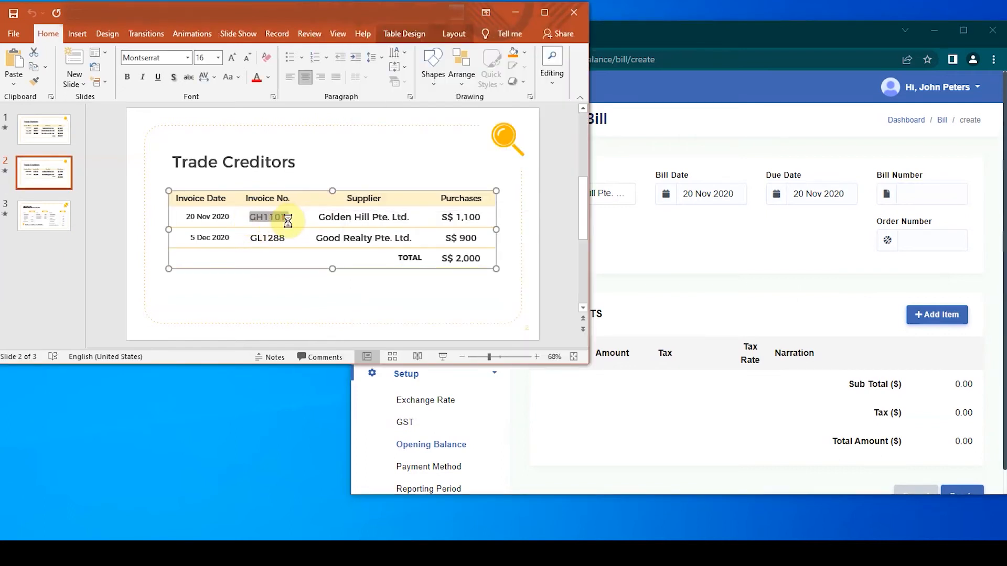
pyautogui.click(966, 194)
pyautogui.hotkey('ctrl', 'v')
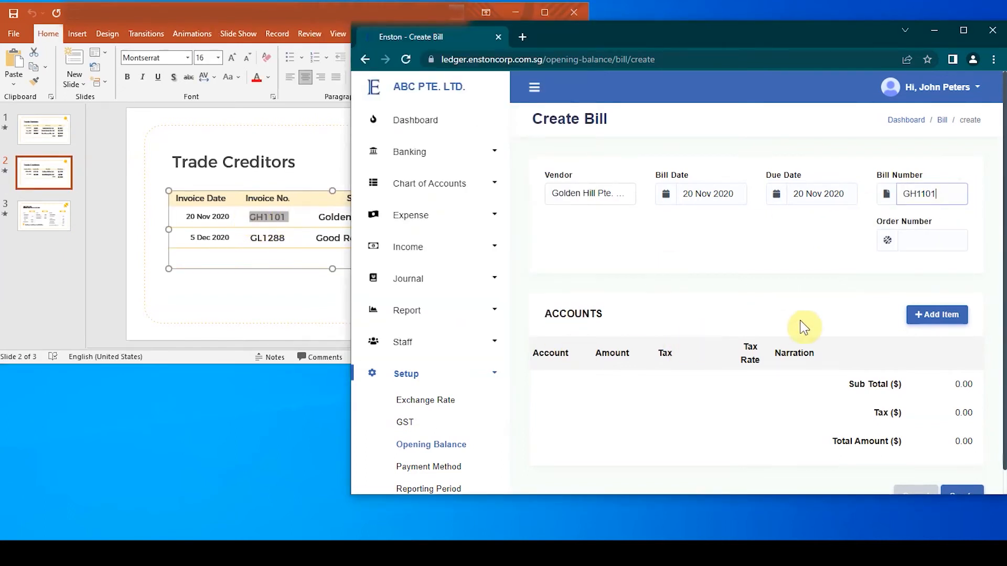
# Add an item line to the Golden Hill bill with account General Expenses and amount 1100, as on the slide.
pyautogui.click(928, 315)
pyautogui.scroll(-1, 639, 353)
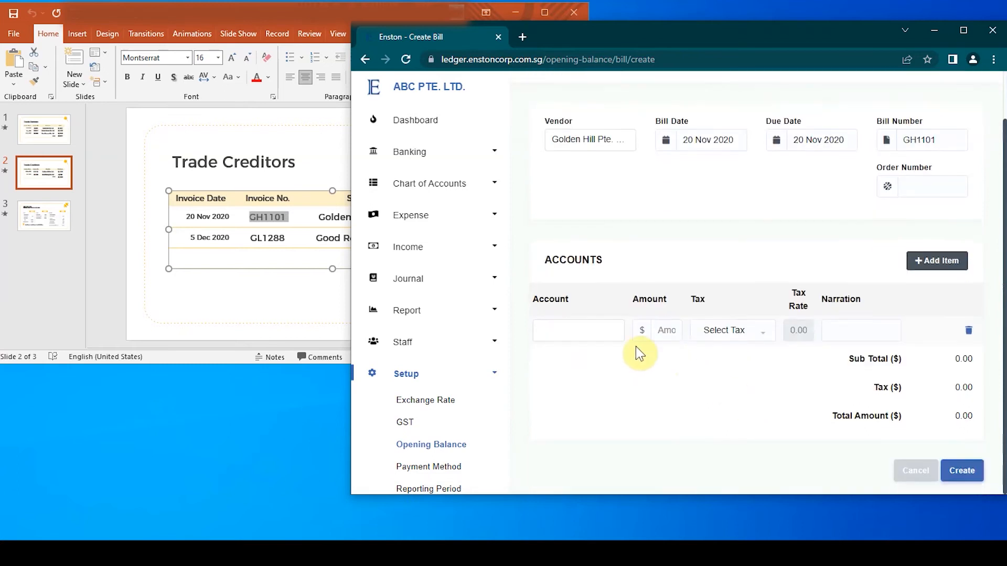
pyautogui.click(593, 336)
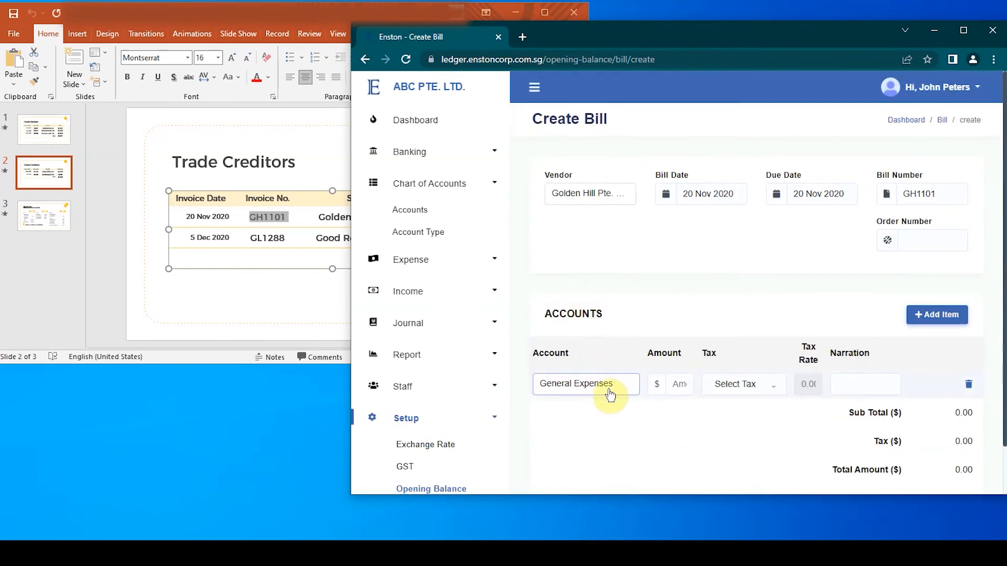
pyautogui.click(609, 390)
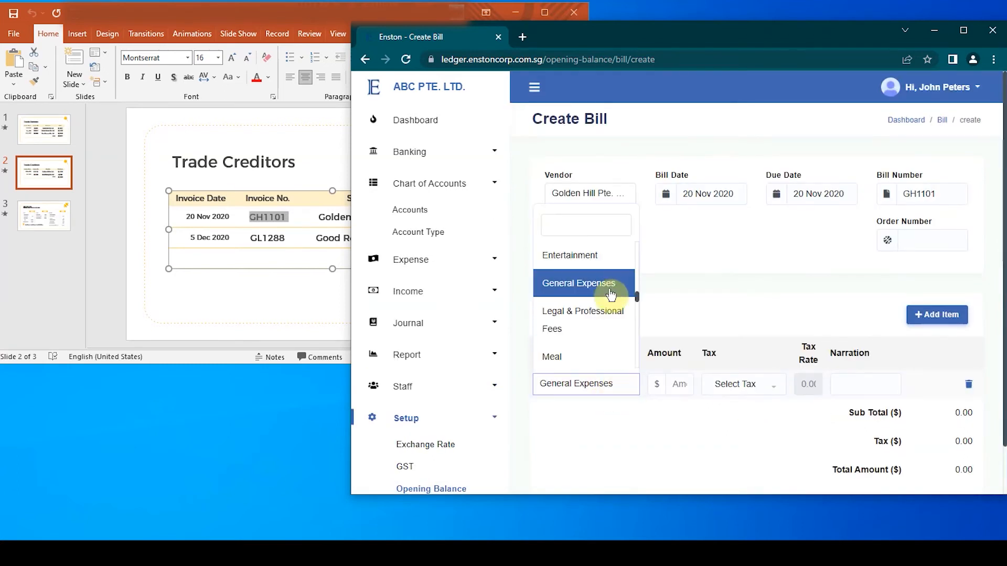
pyautogui.click(608, 287)
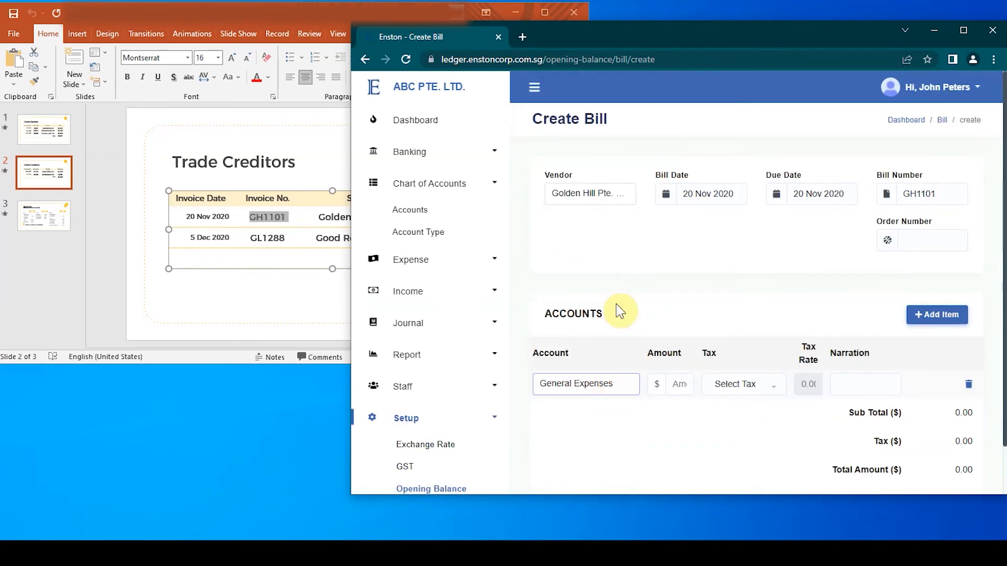
pyautogui.click(680, 384)
pyautogui.click(301, 287)
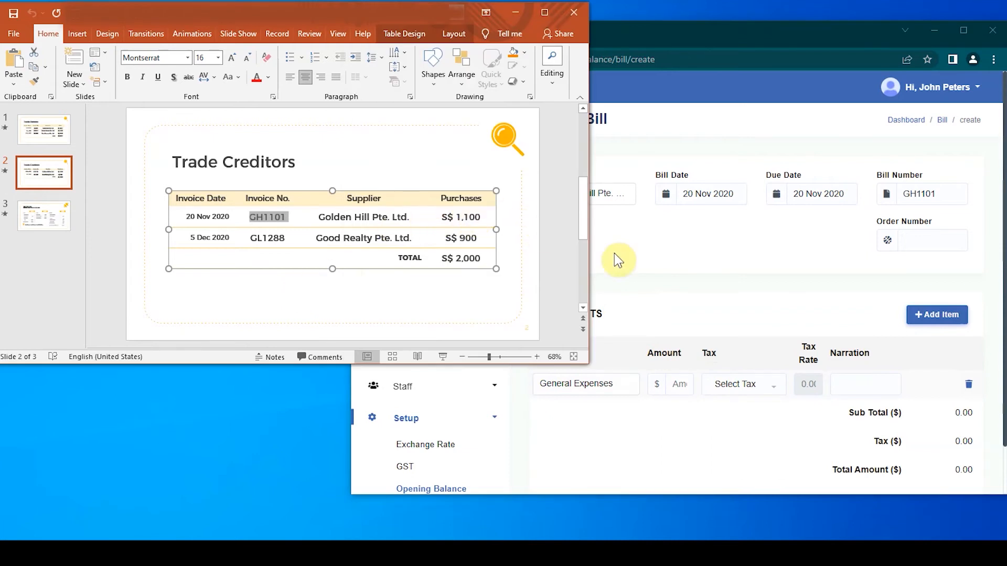
pyautogui.click(668, 383)
pyautogui.write('110')
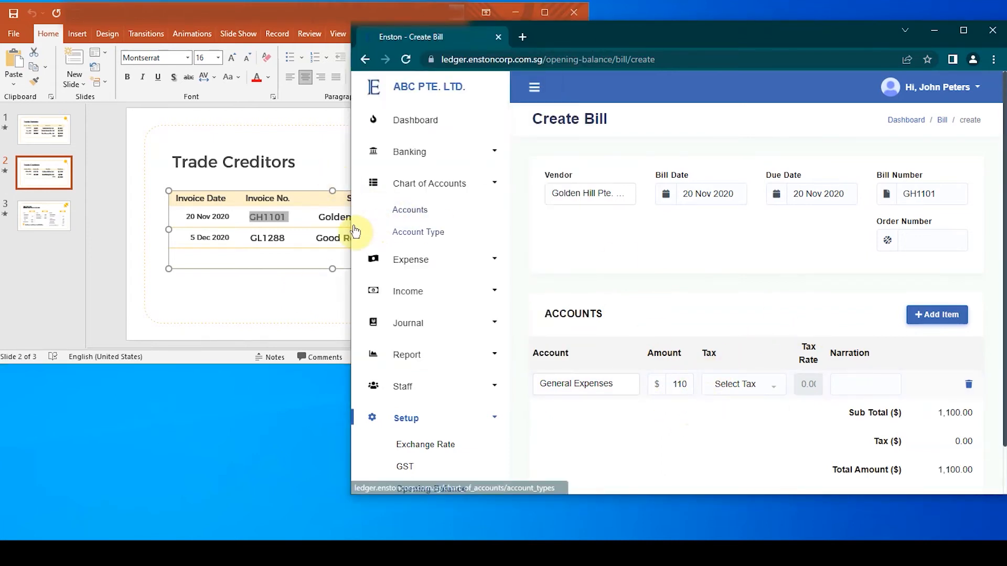
# Widen the browser window, check the amount against the Trade Creditors slide, and create the Golden Hill bill.
pyautogui.moveTo(350, 225); pyautogui.dragTo(314, 225)
pyautogui.click(274, 288)
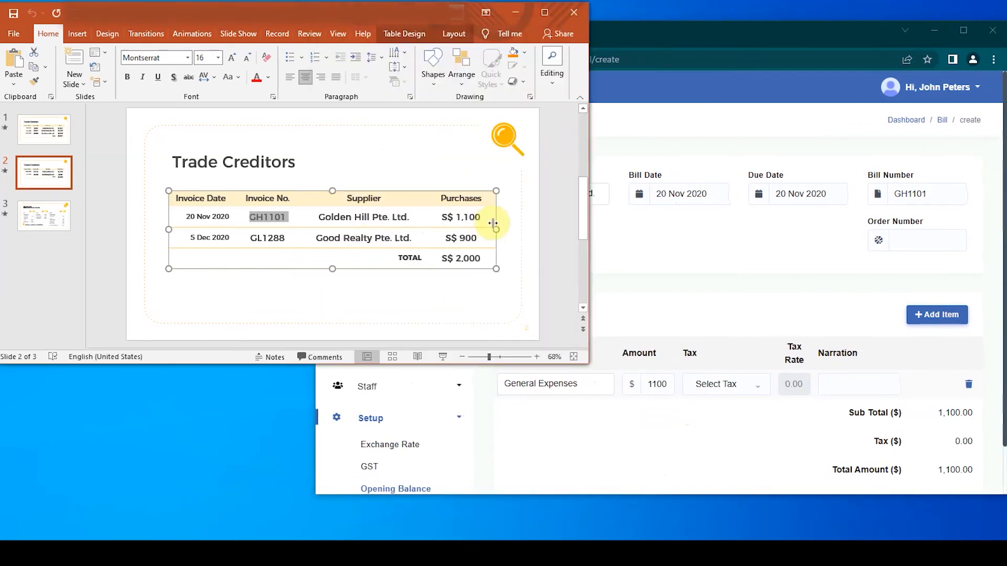
pyautogui.click(774, 274)
pyautogui.scroll(-1, 939, 420)
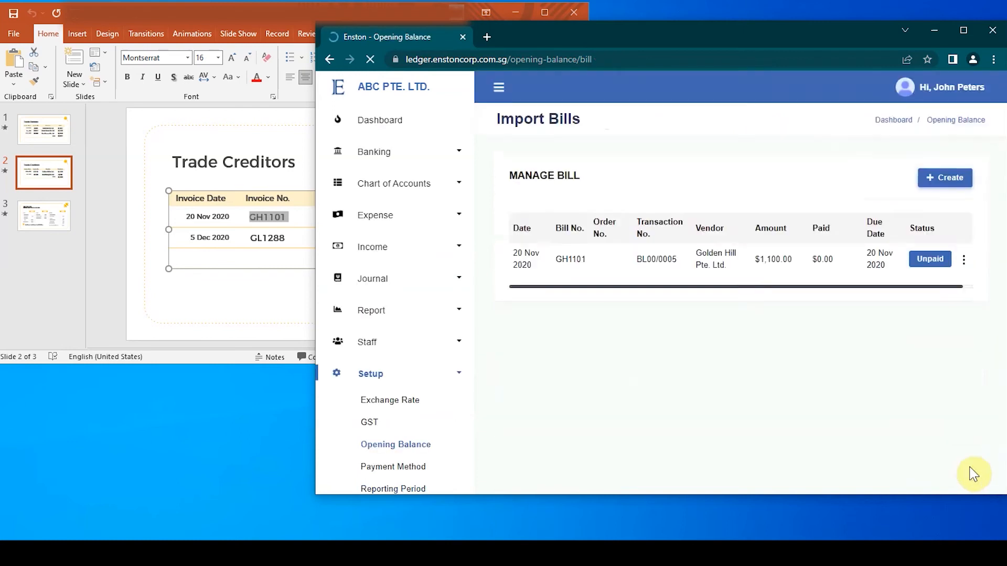
# Start a new bill for vendor Good Realty Pte. Ltd. with both bill date and due date set to 5 Dec 2020.
pyautogui.click(272, 283)
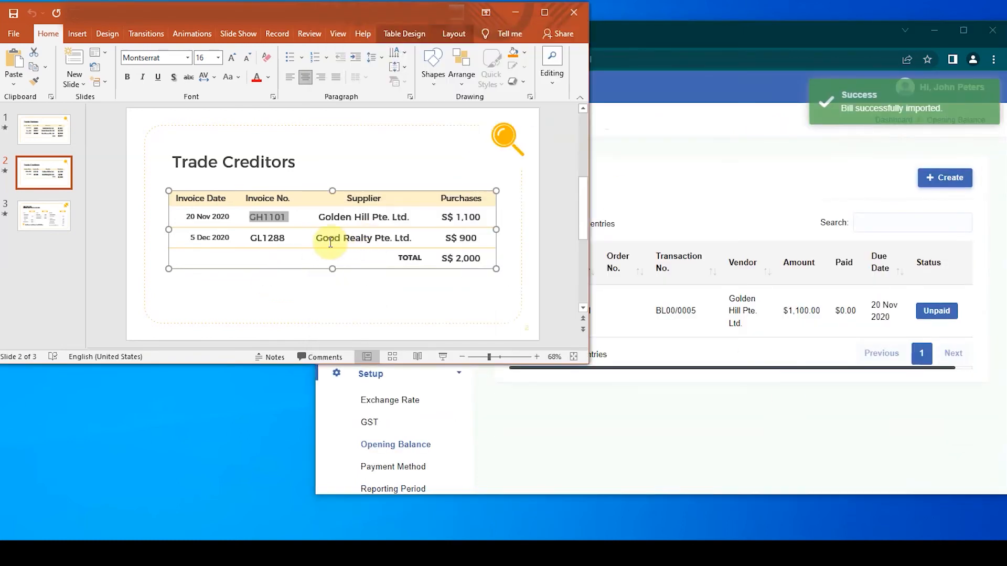
pyautogui.click(972, 174)
pyautogui.click(598, 199)
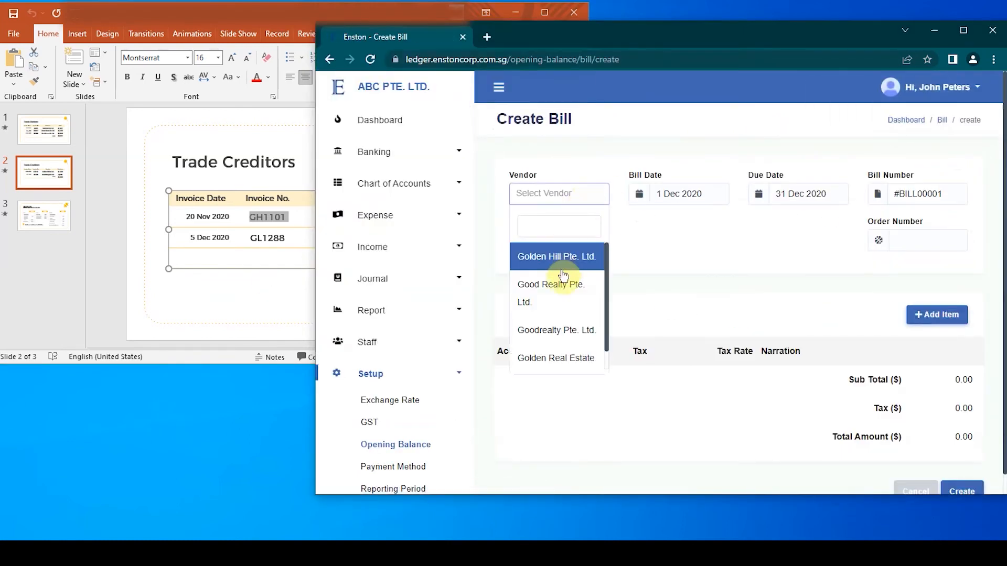
pyautogui.click(562, 274)
pyautogui.click(681, 191)
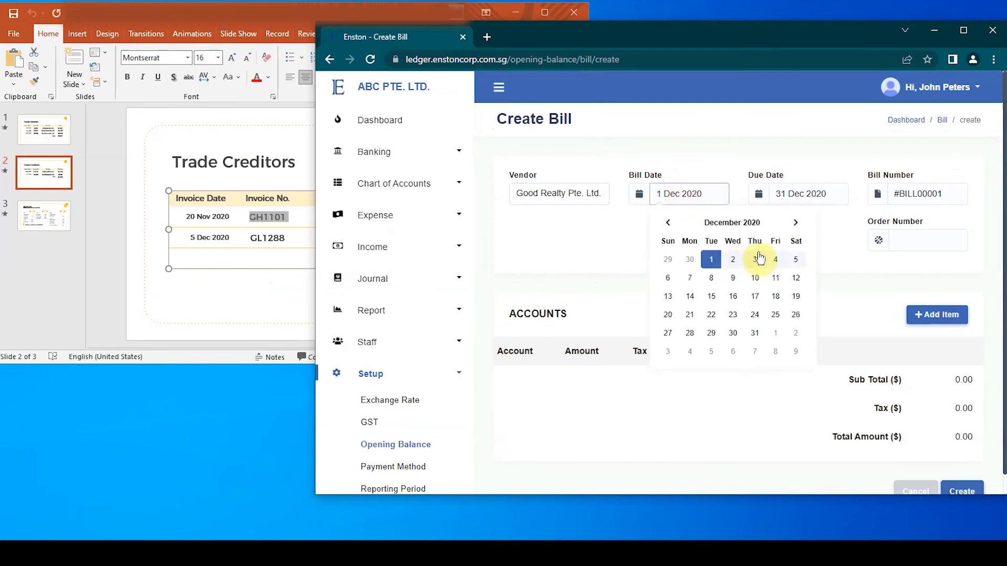
pyautogui.click(796, 259)
pyautogui.click(791, 194)
pyautogui.click(915, 259)
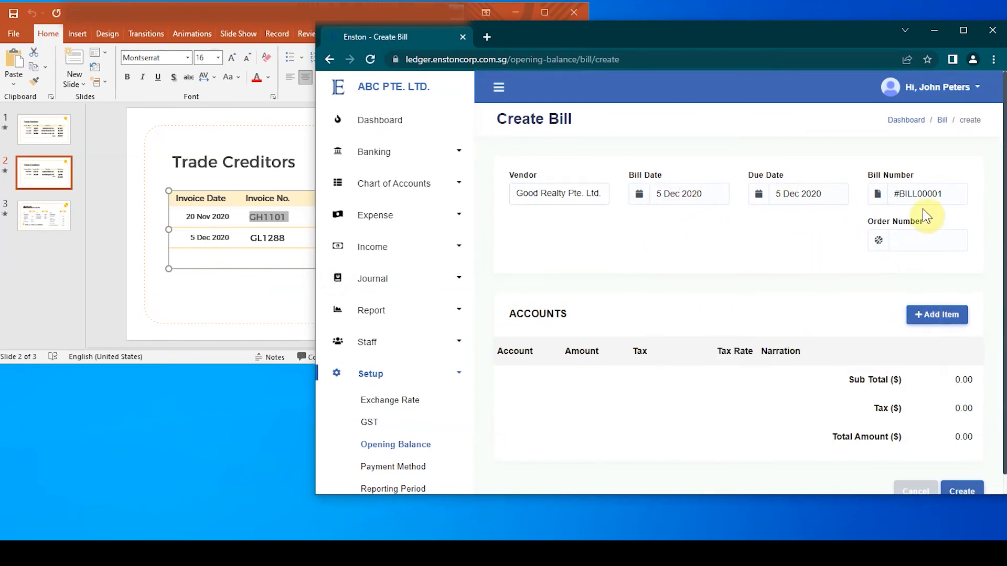
# Replace the Good Realty bill's number with GL1288 from the Trade Creditors slide.
pyautogui.click(237, 249)
pyautogui.doubleClick(253, 237)
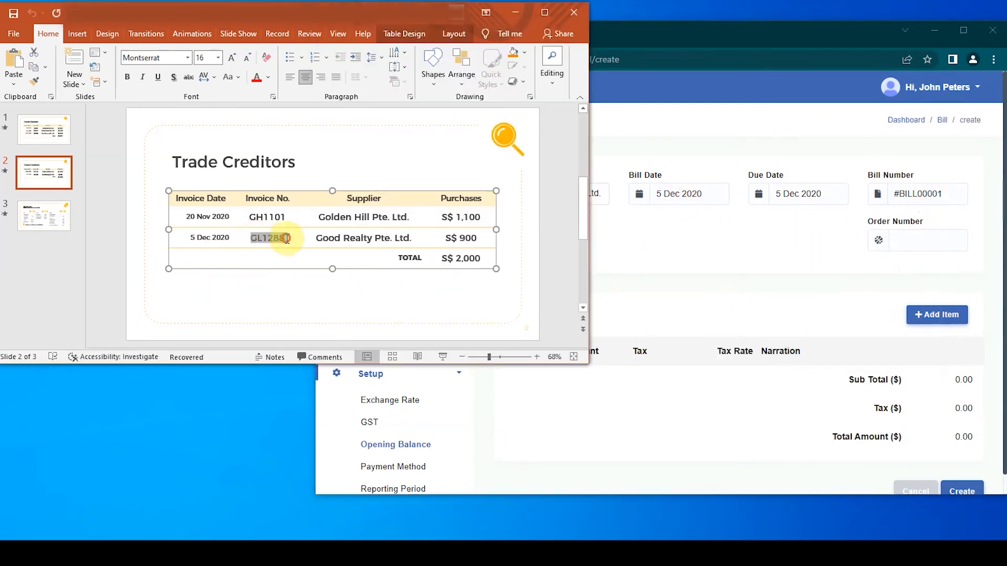
pyautogui.click(944, 195)
pyautogui.hotkey('ctrl', 'a')
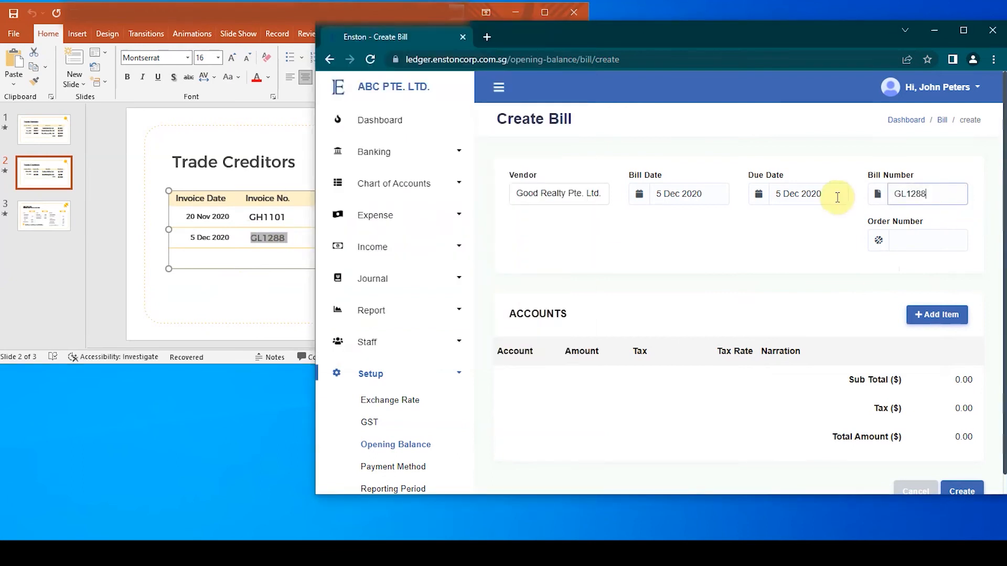
# Add an item line to the Good Realty bill with account General Expenses and amount 900, as on the slide.
pyautogui.click(931, 314)
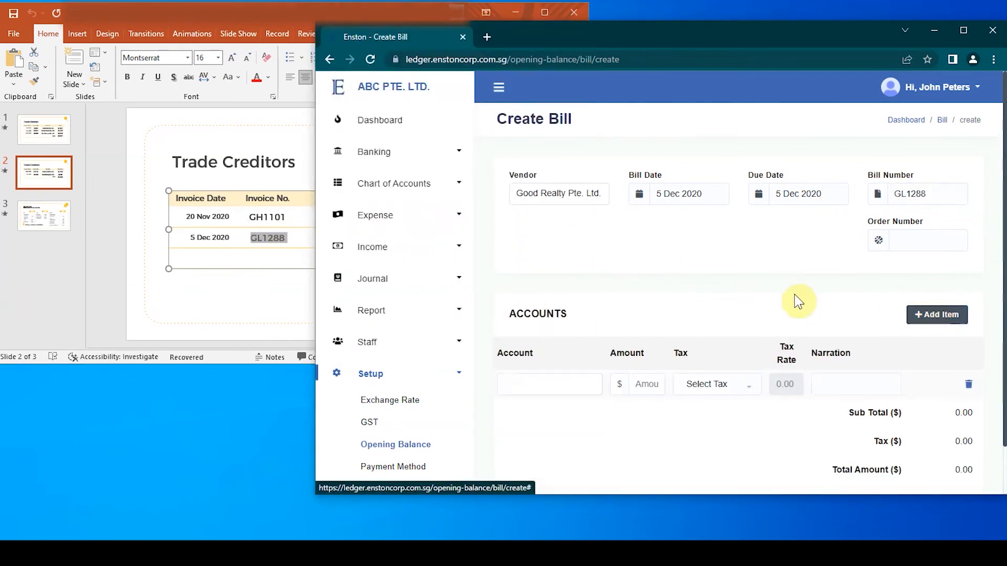
pyautogui.scroll(-1, 797, 302)
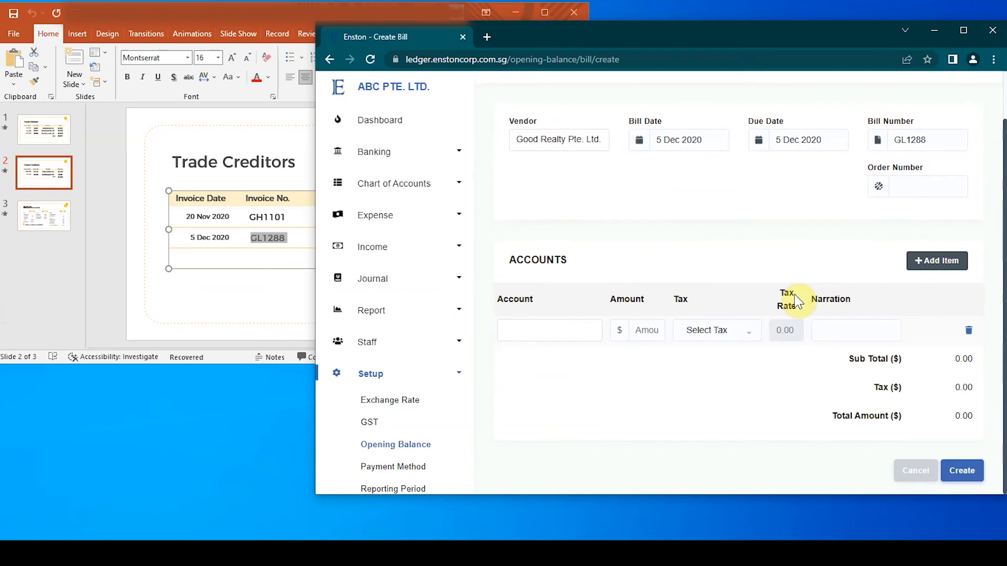
pyautogui.click(546, 335)
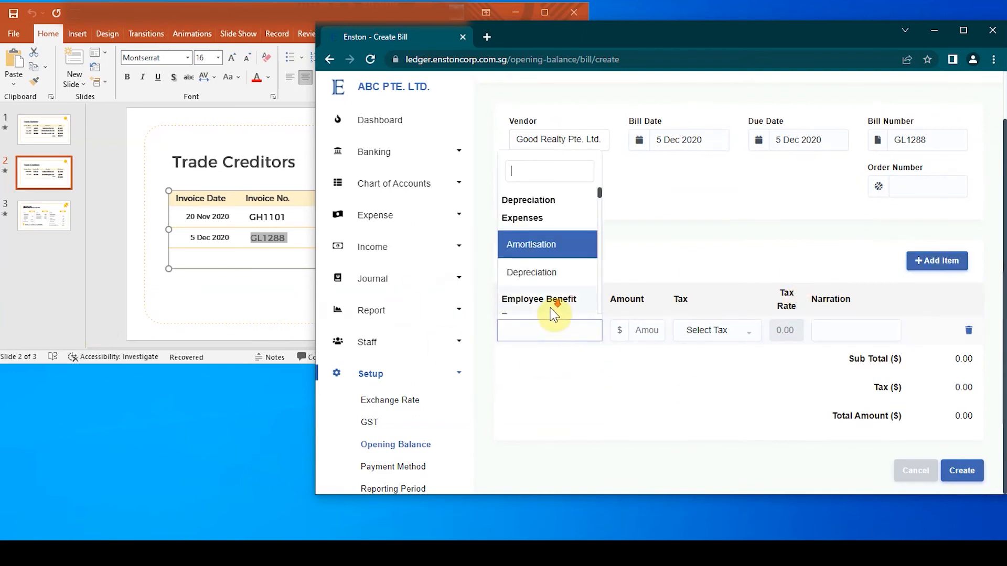
pyautogui.scroll(-8, 561, 272)
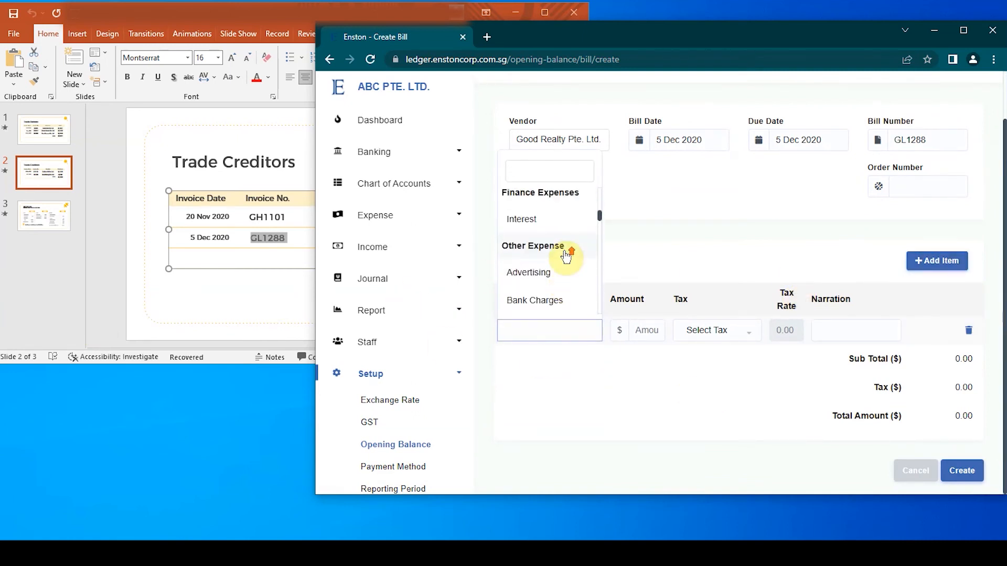
pyautogui.scroll(-8, 548, 283)
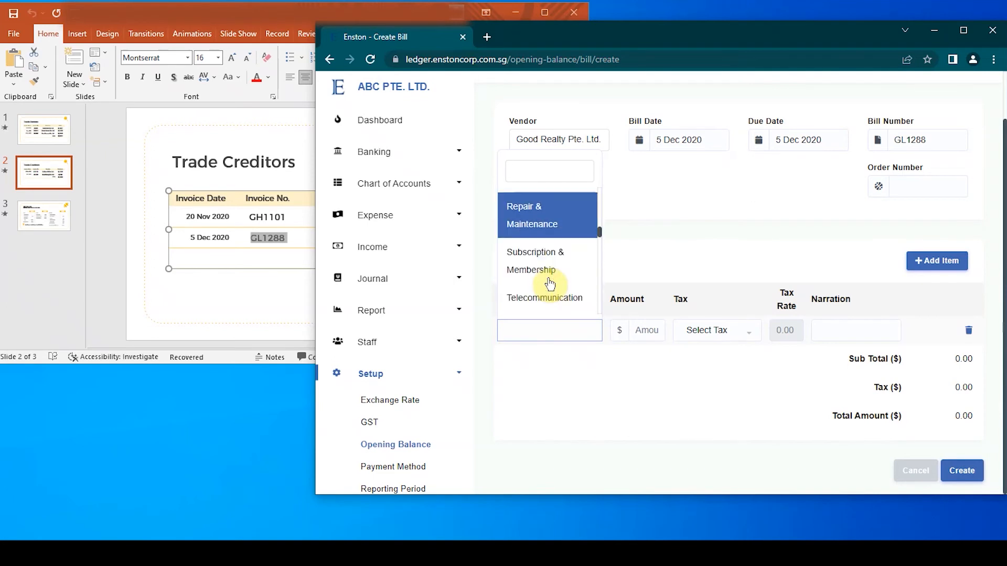
pyautogui.scroll(-8, 550, 284)
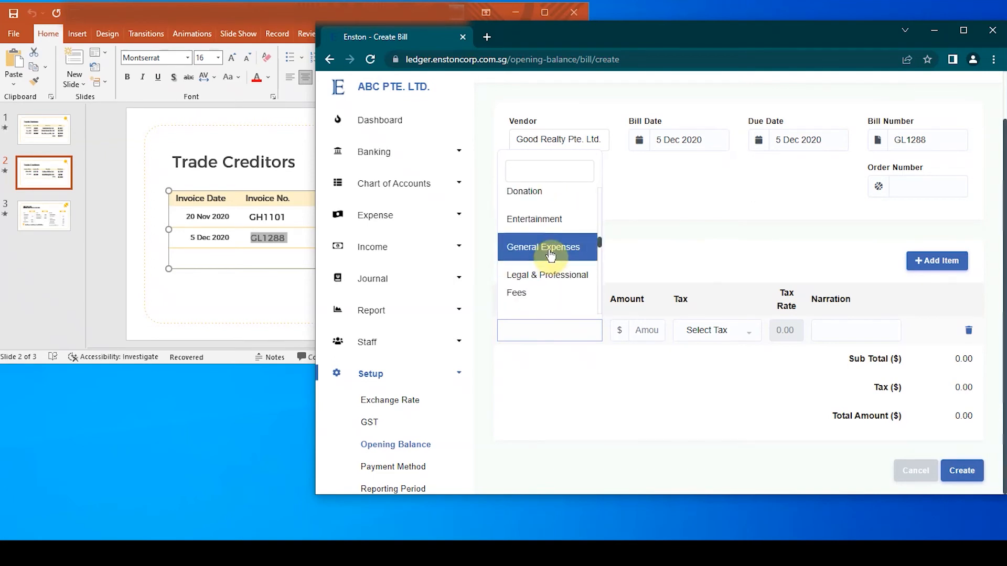
pyautogui.click(550, 254)
pyautogui.click(263, 294)
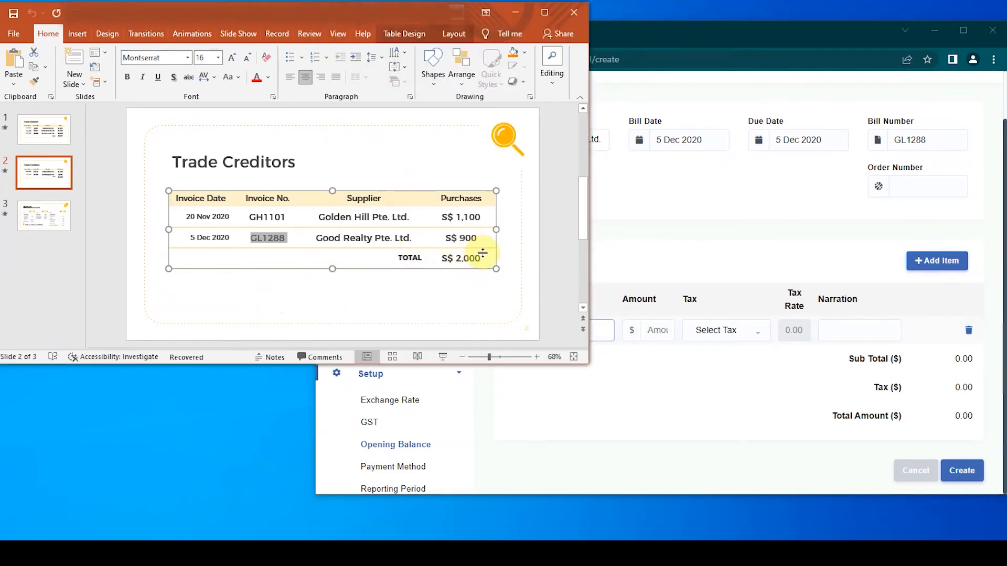
pyautogui.click(602, 333)
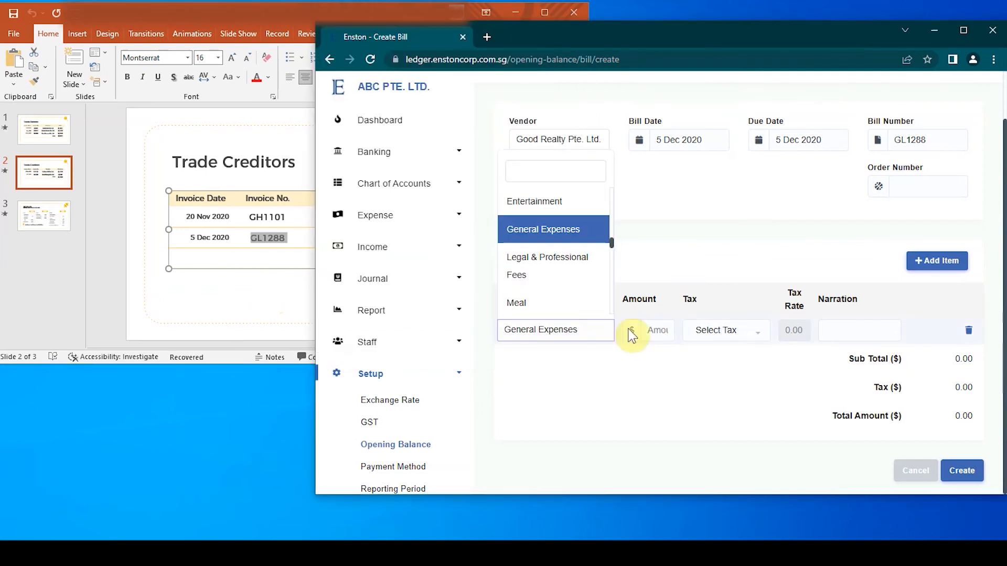
pyautogui.click(657, 330)
pyautogui.write('900')
# Compare the Good Realty bill with the Trade Creditors slide, leave its tax unselected, and create the bill.
pyautogui.click(262, 310)
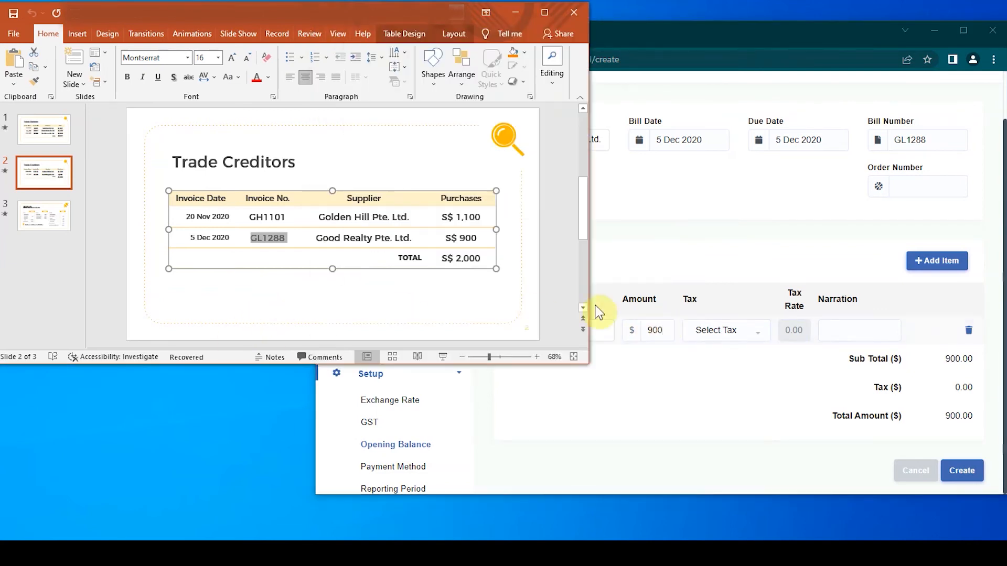
pyautogui.click(698, 394)
pyautogui.click(723, 330)
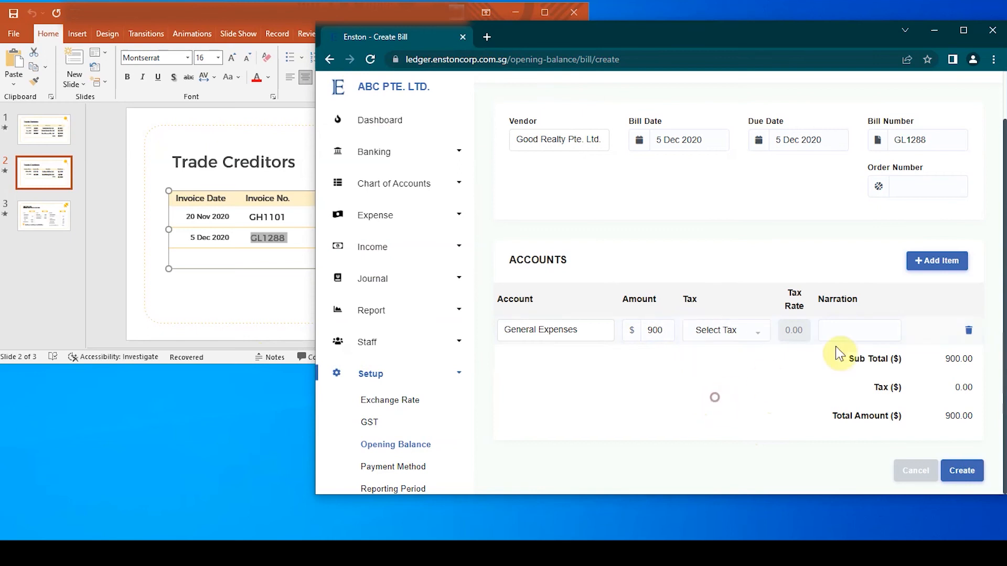
pyautogui.click(972, 471)
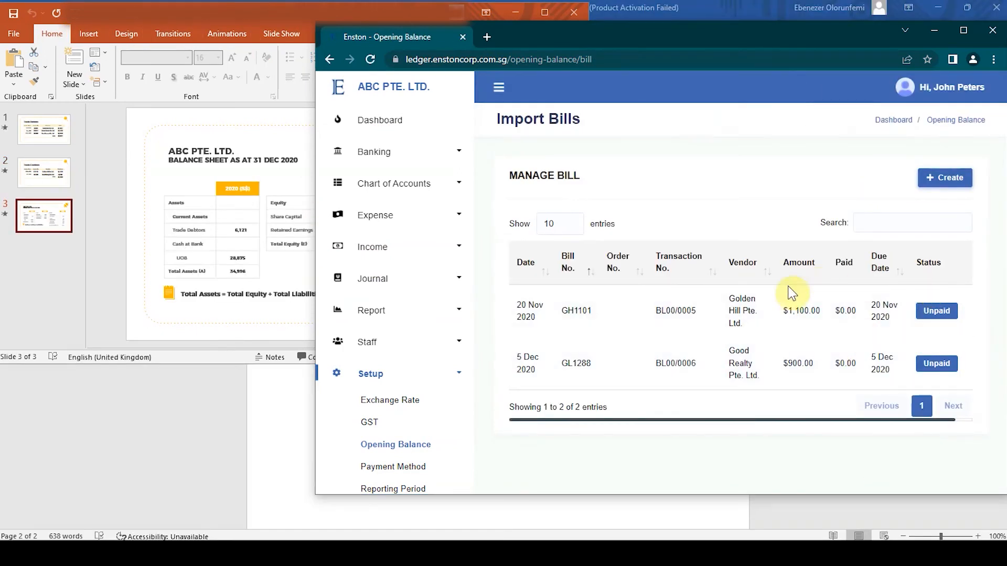
# Return to the opening balance list, minimise the document window behind it, and check the imported Trade Debtors and Trade Creditors balances.
pyautogui.click(397, 445)
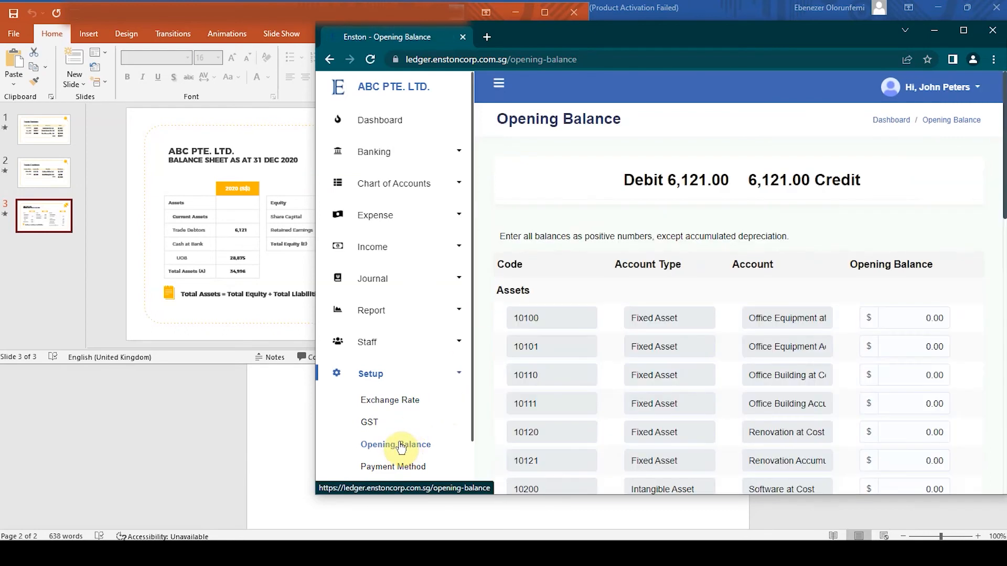
pyautogui.click(942, 9)
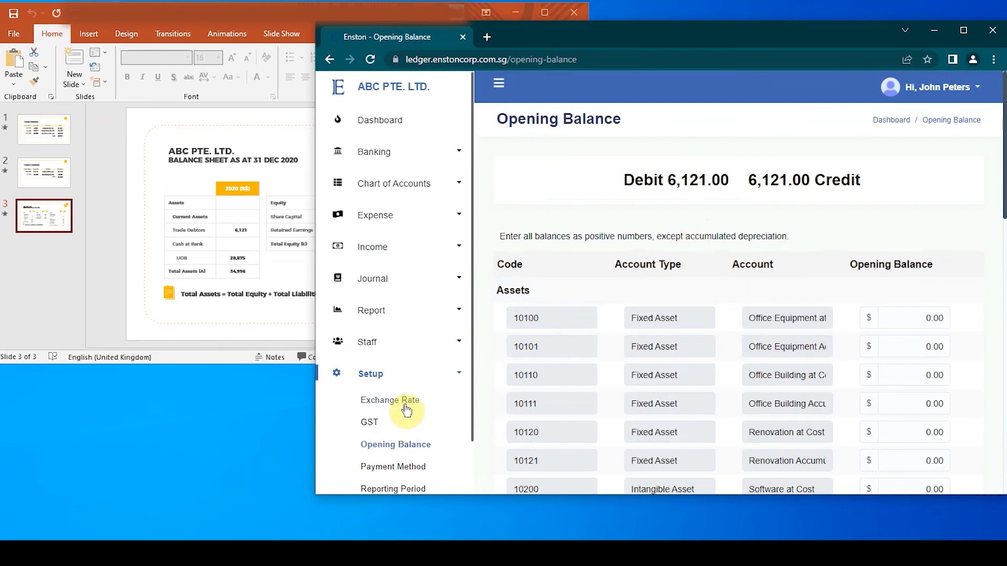
pyautogui.scroll(-10, 792, 314)
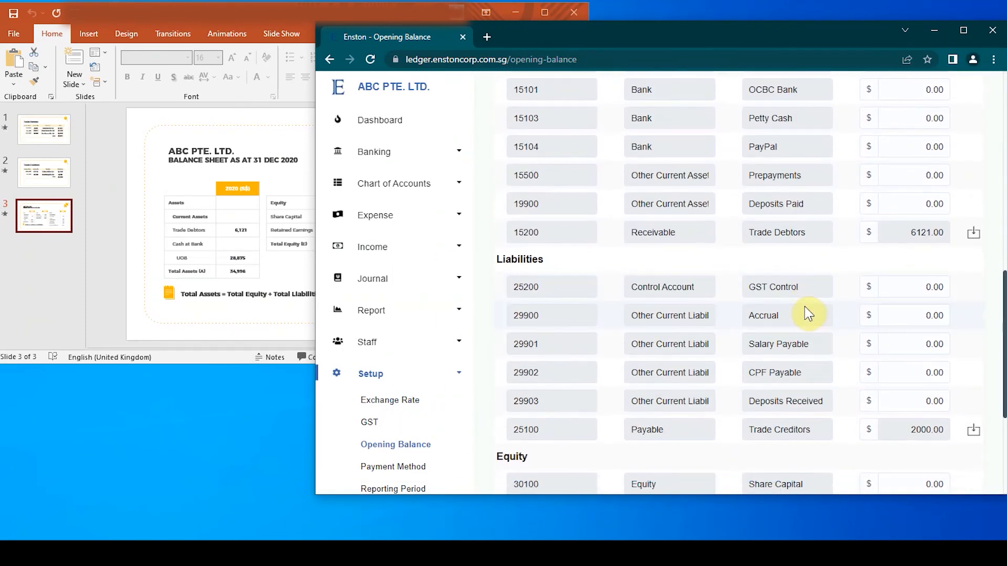
pyautogui.scroll(-4, 807, 313)
pyautogui.scroll(11, 807, 315)
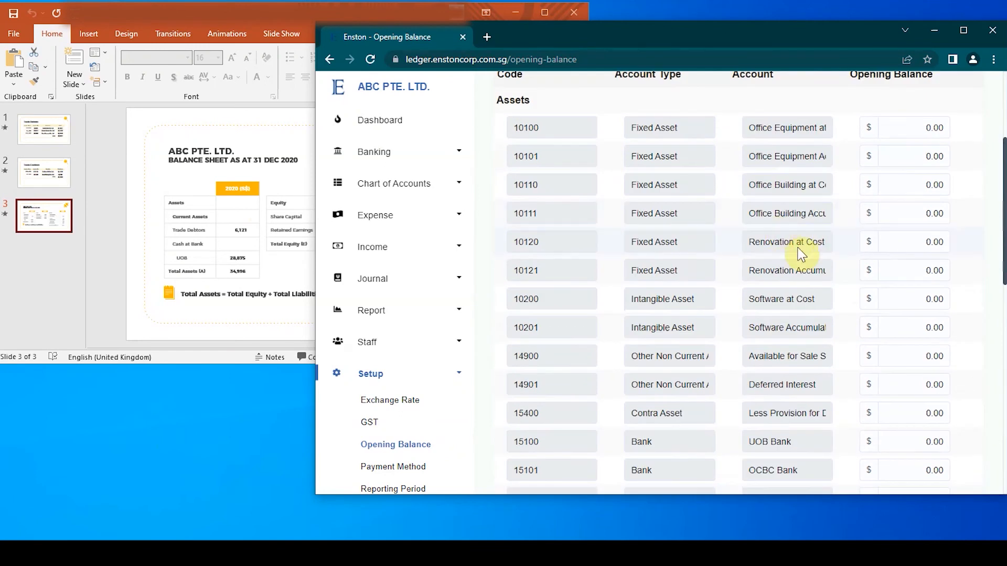
# Enter the liability opening balances from the balance sheet slide: Accrual 362, Salary Payable 1170 and Deposits Received 2257.
pyautogui.scroll(-5, 801, 253)
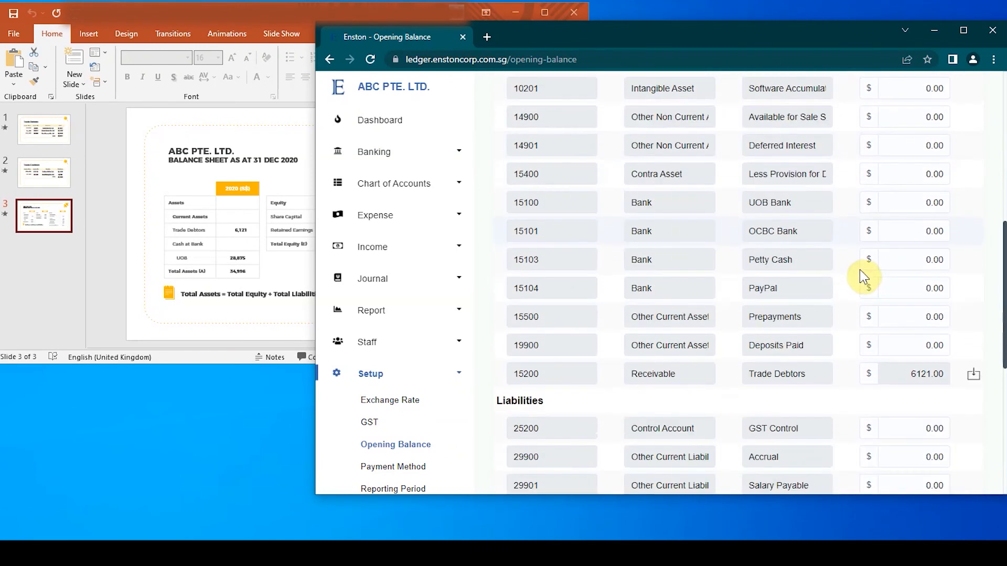
pyautogui.scroll(-2, 860, 270)
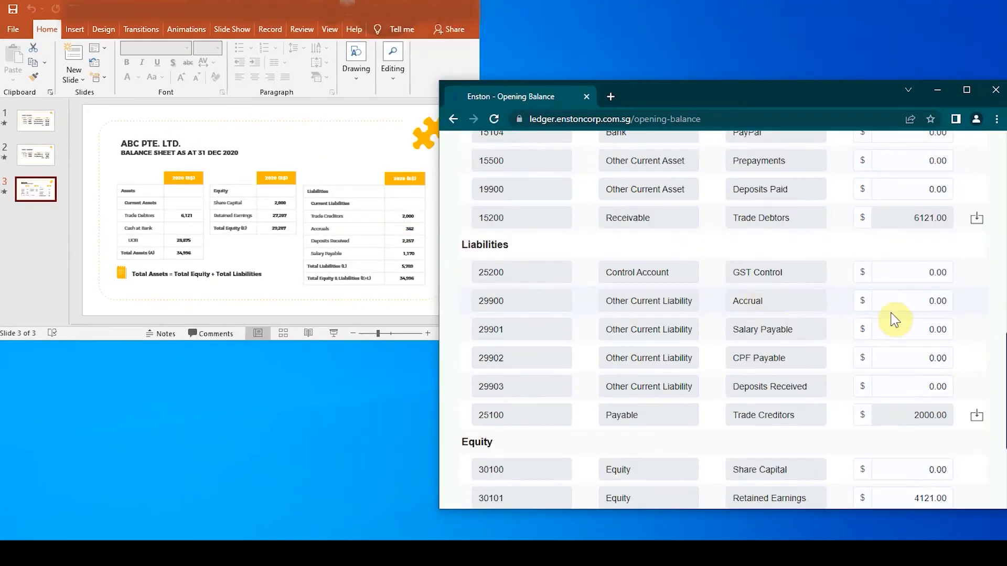
pyautogui.click(930, 303)
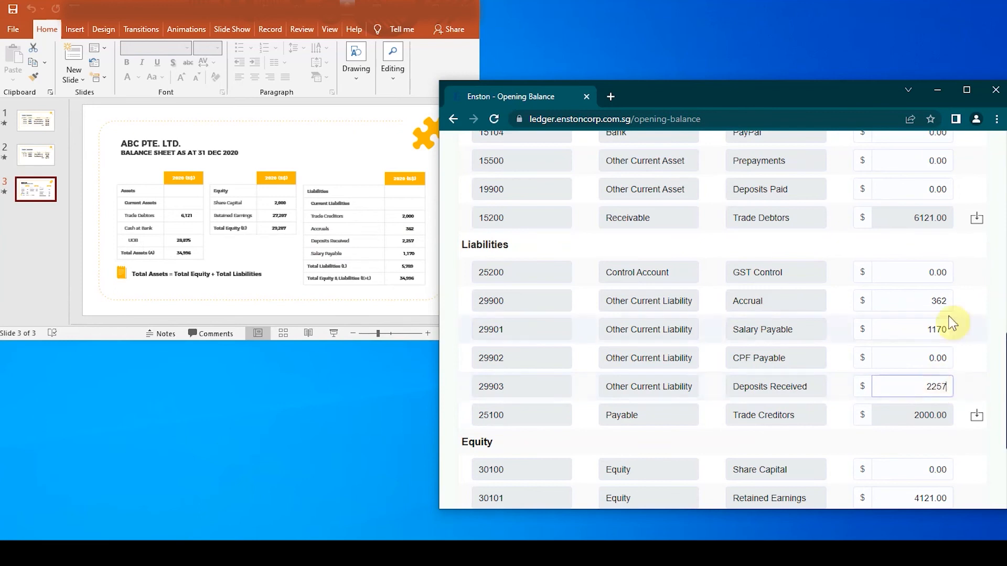
pyautogui.scroll(3, 978, 348)
pyautogui.scroll(-3, 980, 346)
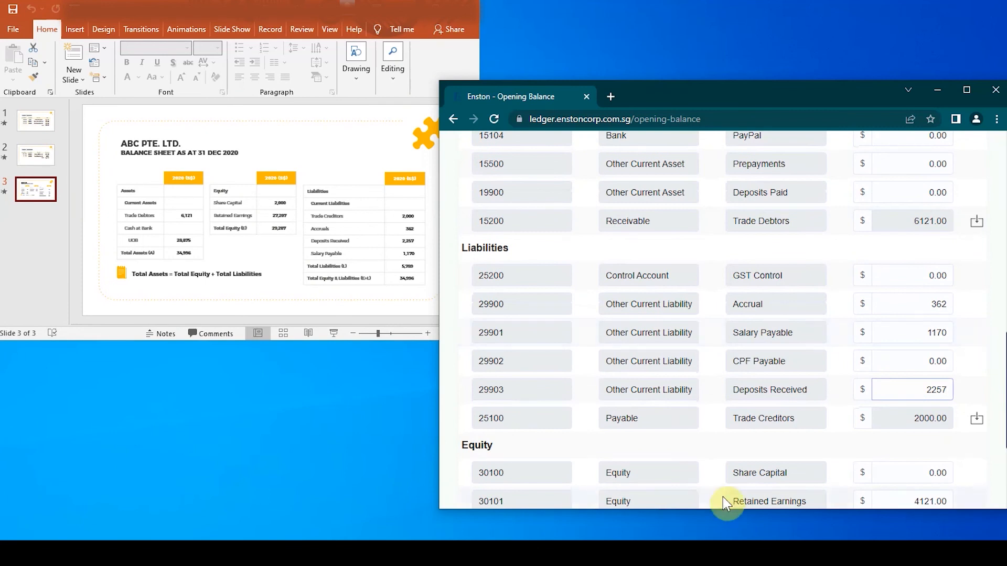
pyautogui.click(836, 554)
pyautogui.rightClick(858, 487)
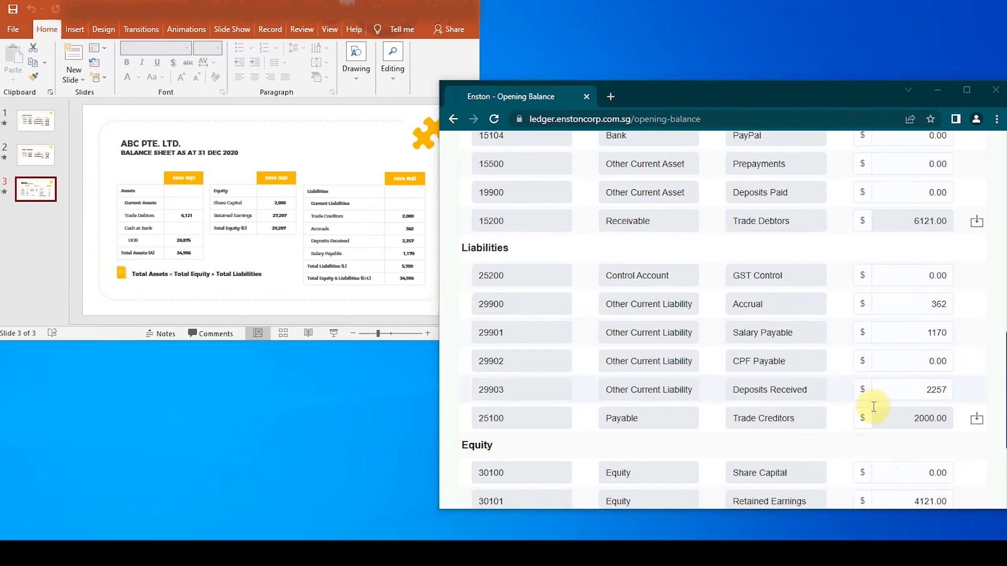
pyautogui.click(893, 389)
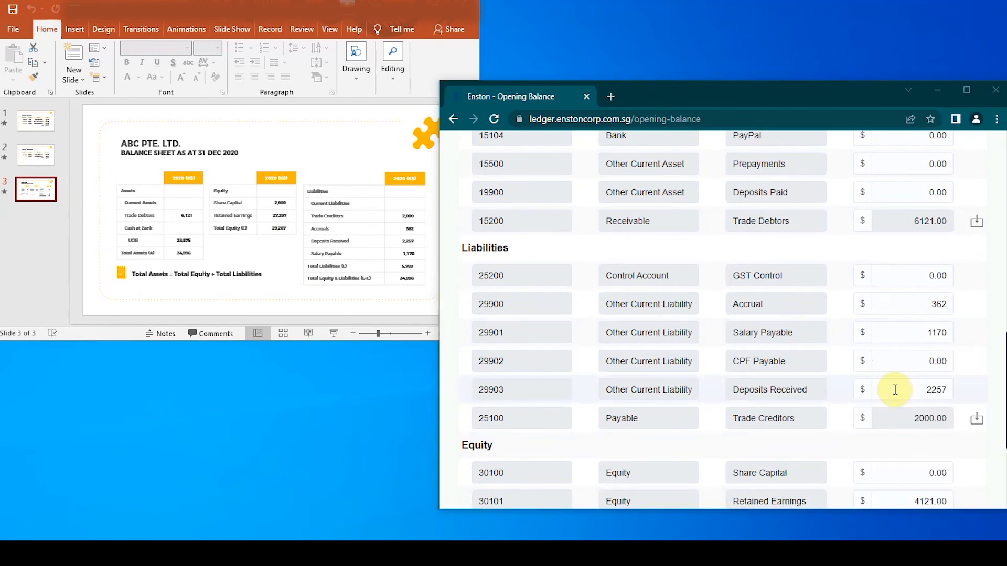
pyautogui.click(925, 388)
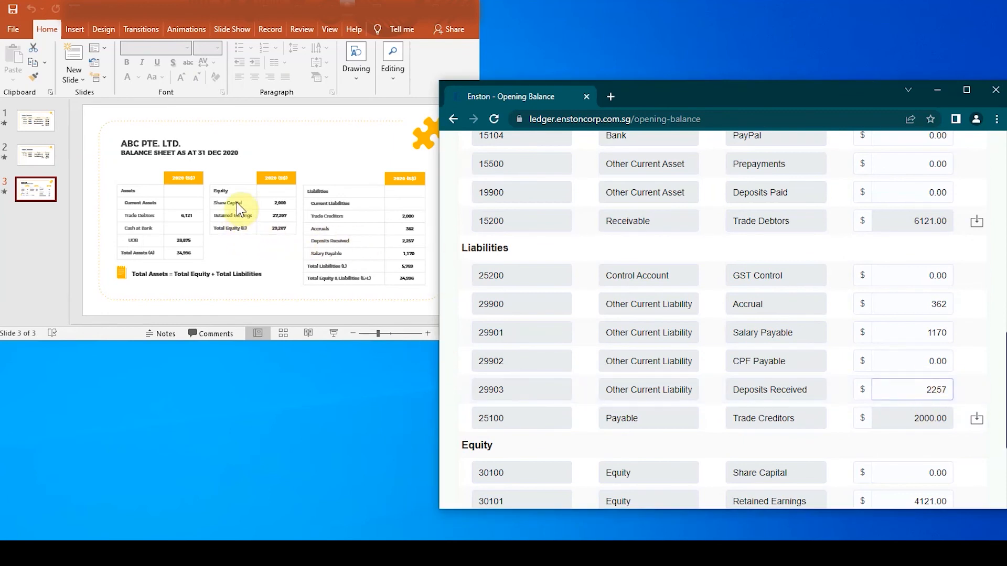
# Enter the equity opening balances from the balance sheet slide: Share Capital 2000 and Retained Earnings 27207.
pyautogui.scroll(-2, 867, 338)
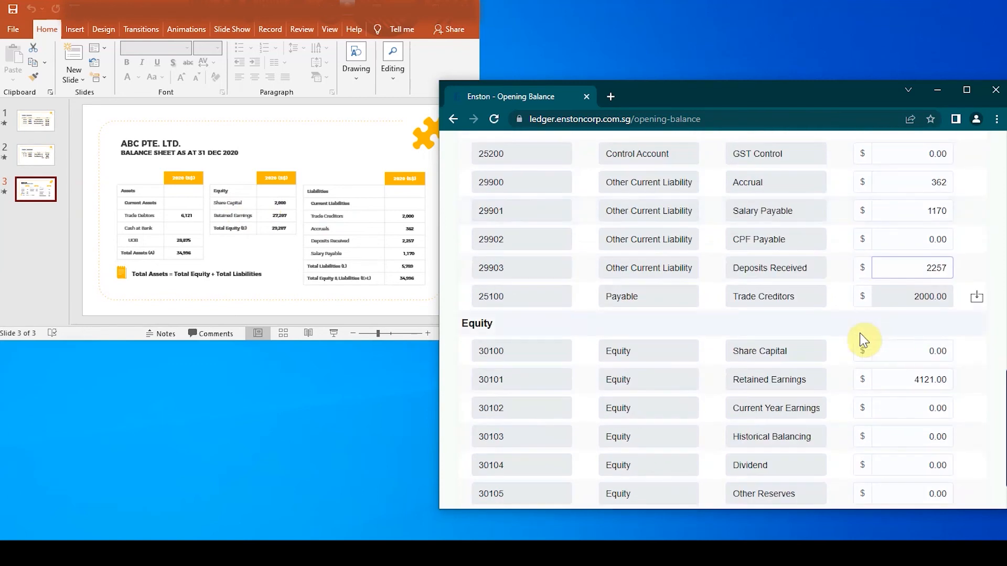
pyautogui.doubleClick(939, 351)
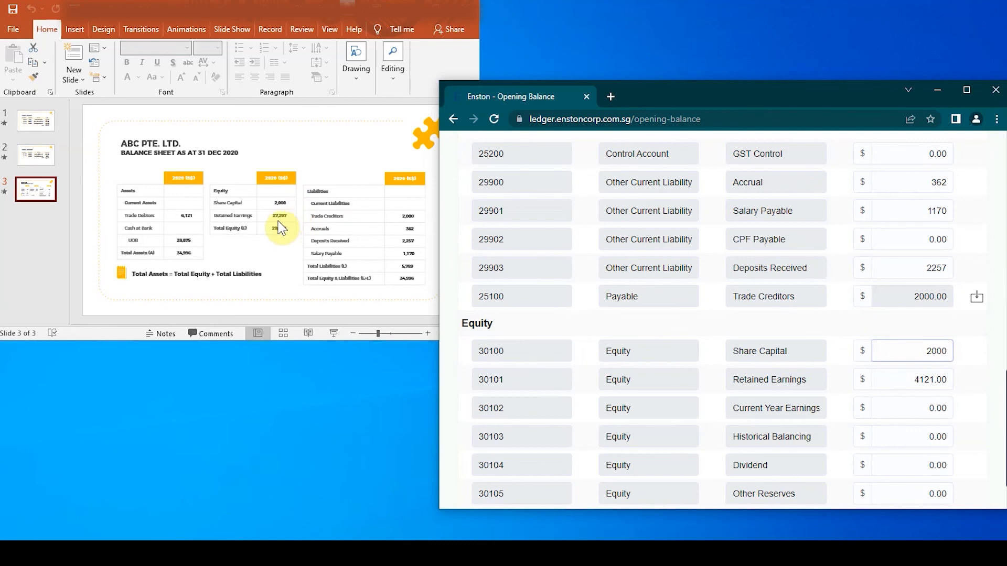
pyautogui.doubleClick(929, 383)
pyautogui.write('27207')
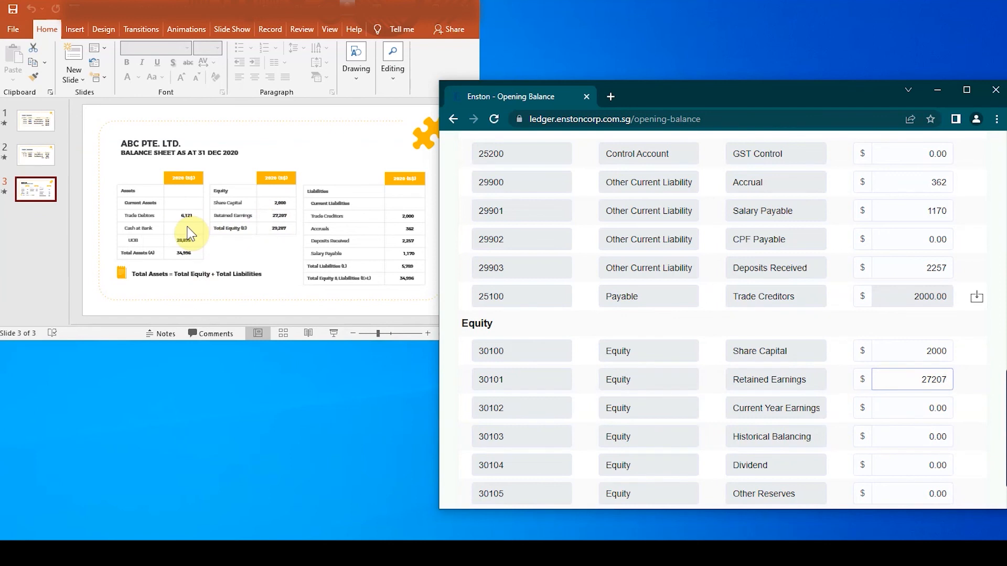
# Set the UOB Bank opening balance to 28875, as on the slide, and save all the opening balances.
pyautogui.scroll(6, 702, 266)
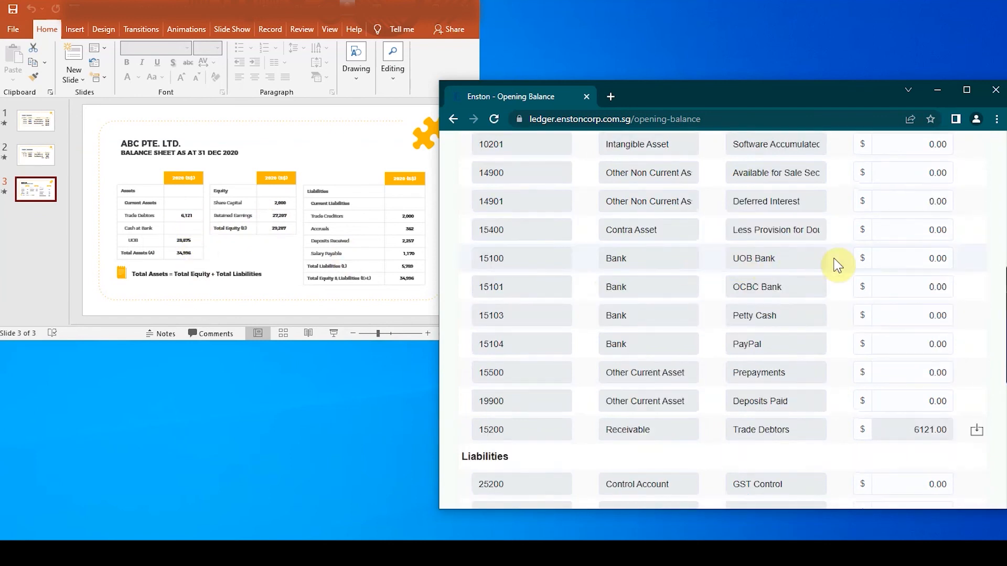
pyautogui.click(938, 267)
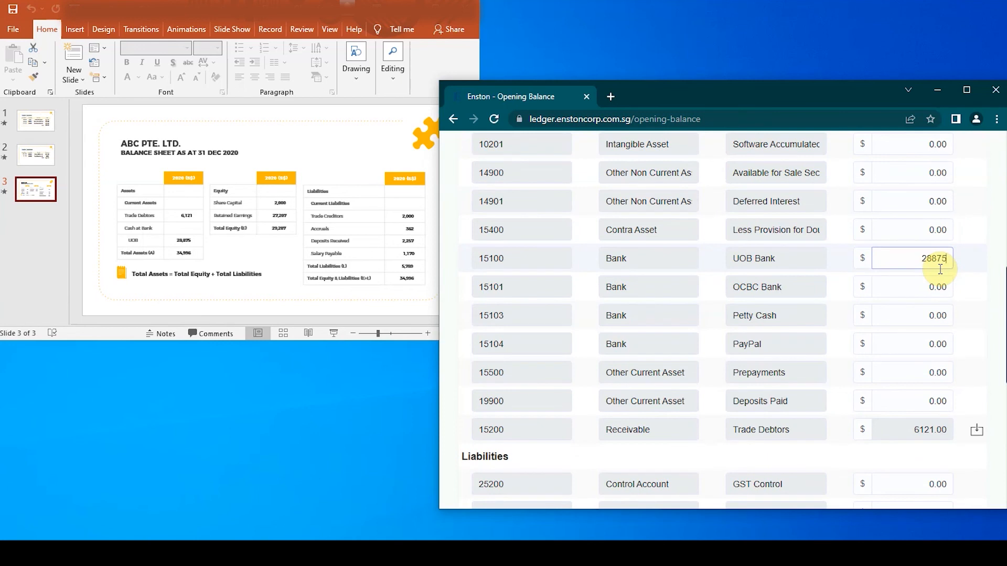
pyautogui.scroll(-7, 938, 270)
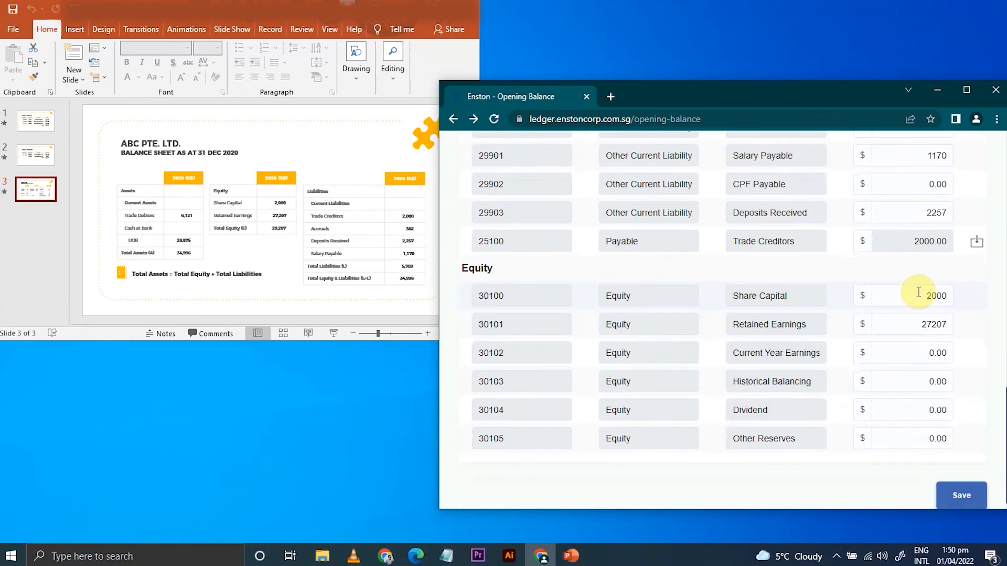
pyautogui.scroll(-1, 921, 289)
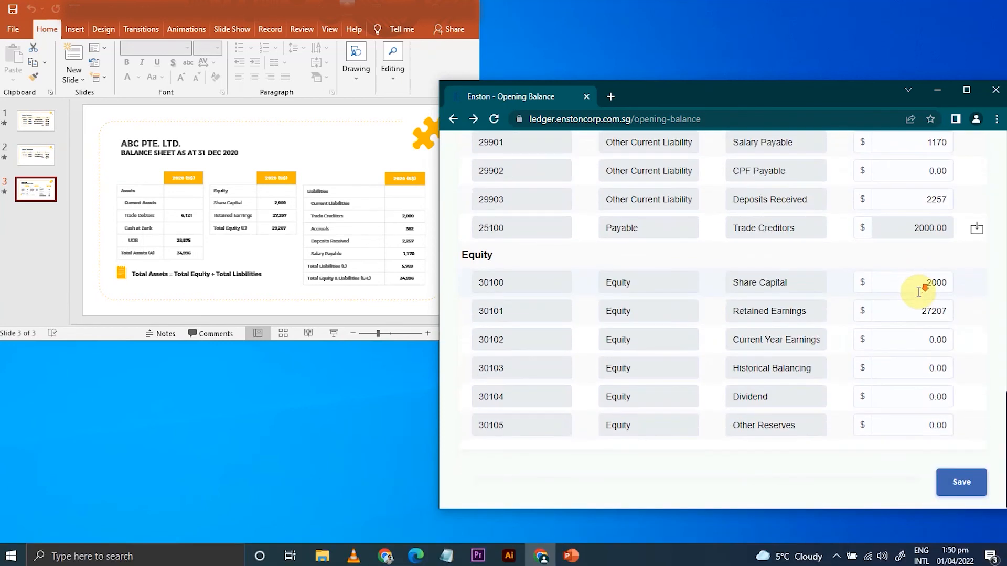
pyautogui.click(961, 486)
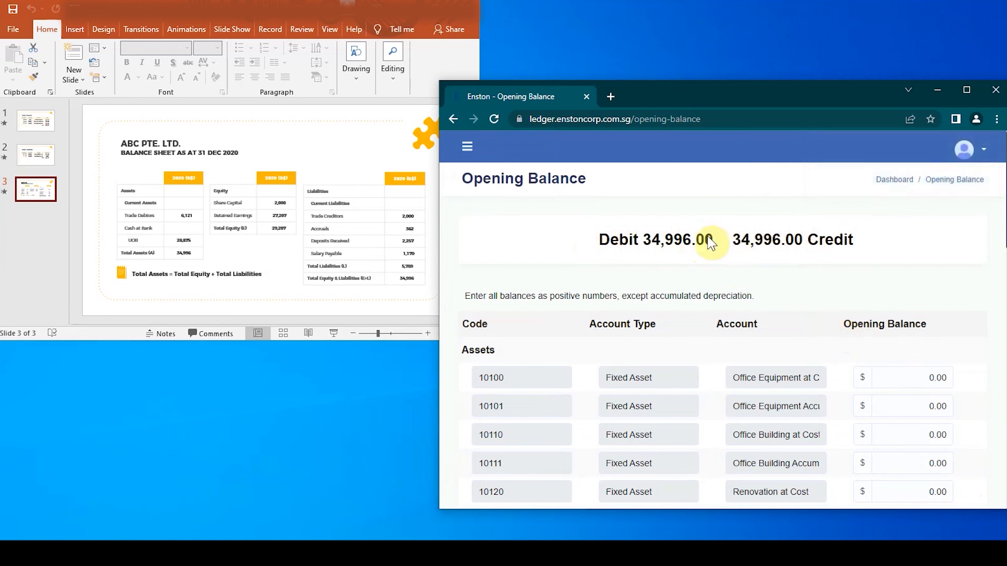
# Review the saved opening balances of the asset and liability accounts and the debit and credit totals.
pyautogui.scroll(-1, 846, 314)
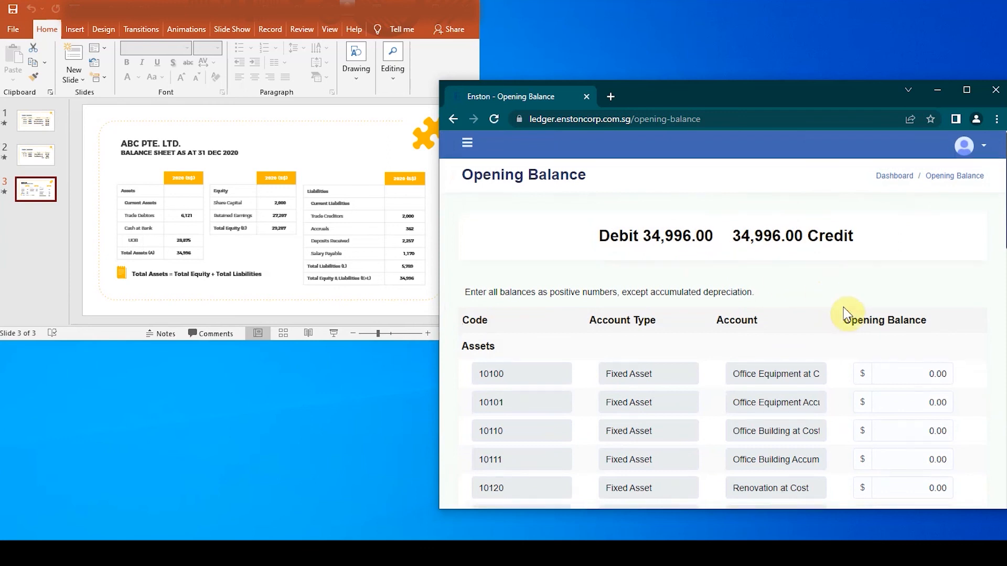
pyautogui.scroll(-10, 845, 313)
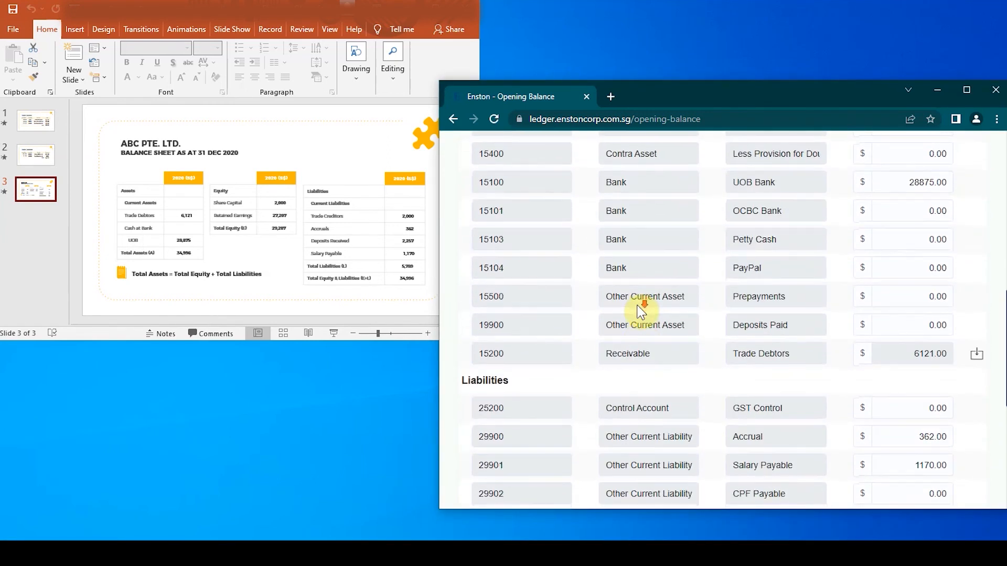
pyautogui.scroll(-5, 639, 310)
pyautogui.scroll(15, 639, 310)
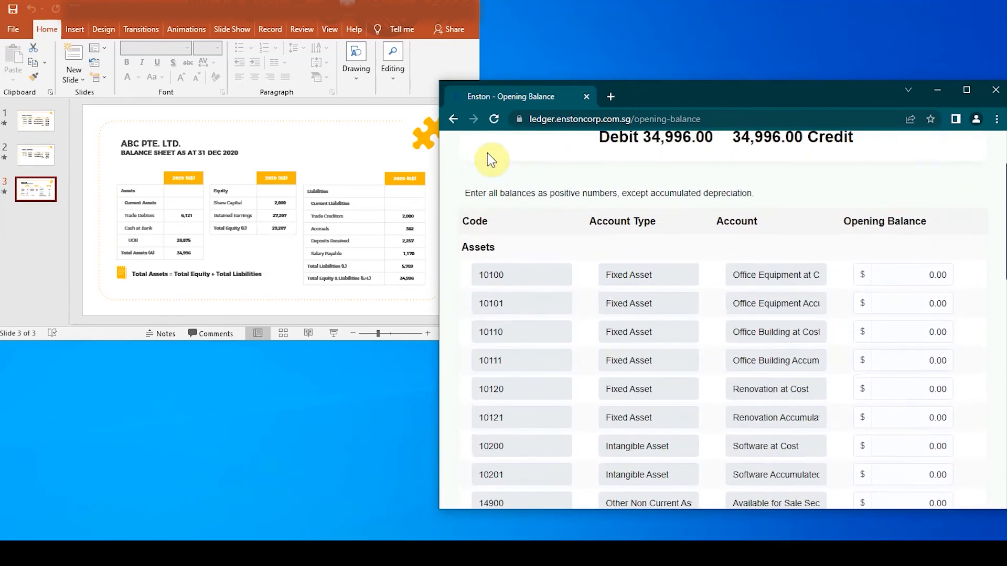
pyautogui.scroll(3, 498, 176)
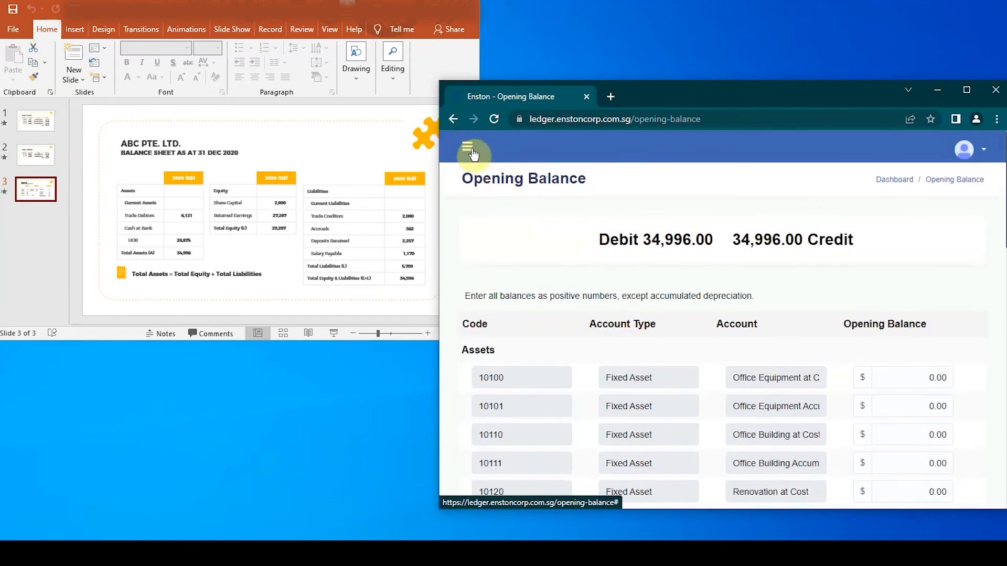
# Open the Balance Sheet report and compare its assets, liabilities and equity with the balance sheet slide.
pyautogui.click(469, 151)
pyautogui.scroll(-2, 524, 335)
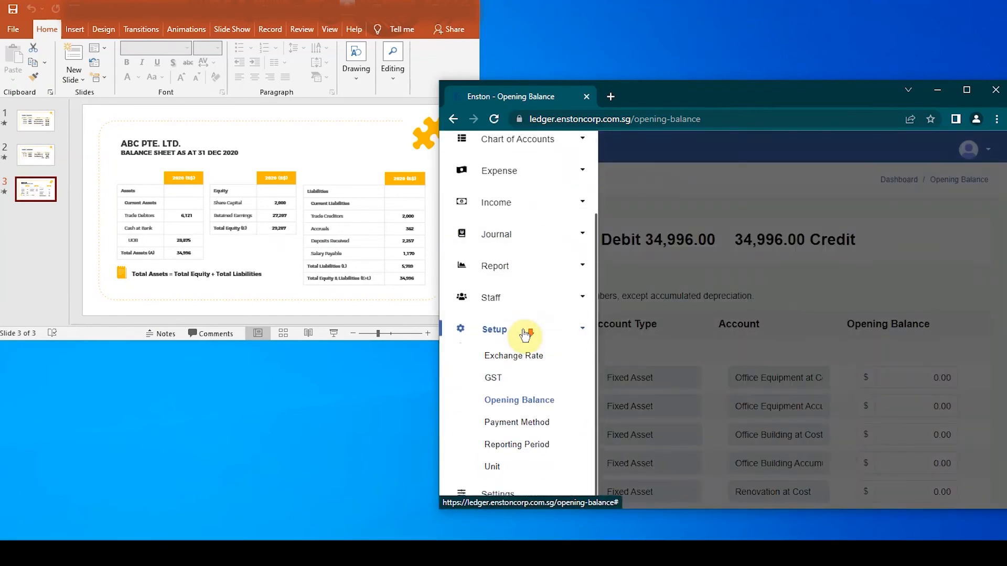
pyautogui.click(509, 270)
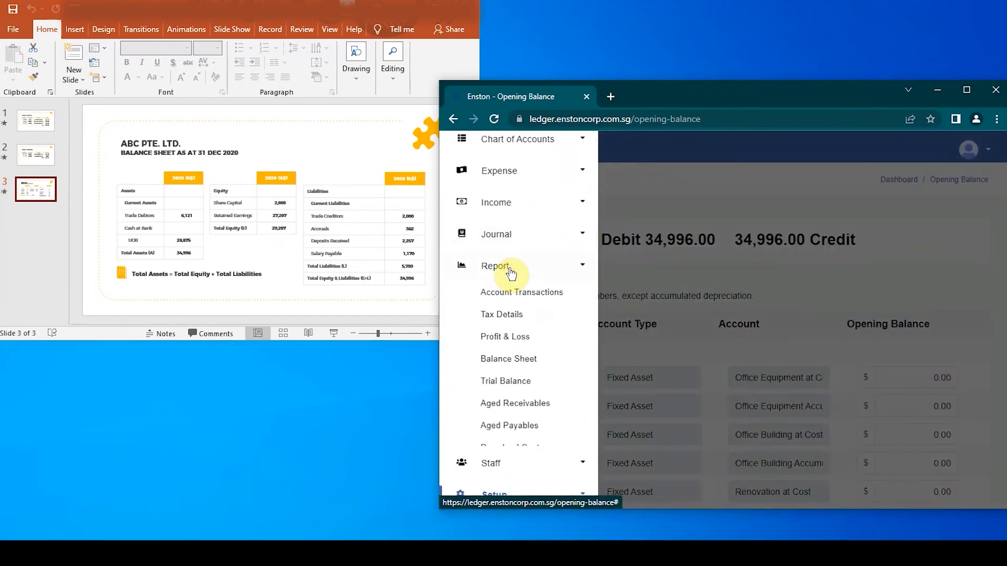
pyautogui.click(509, 361)
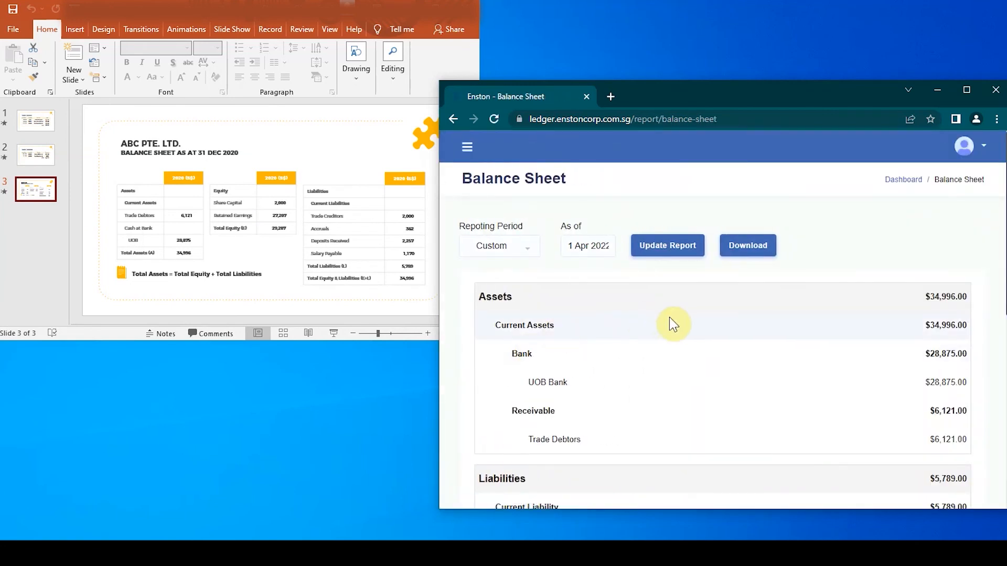
pyautogui.scroll(-1, 984, 239)
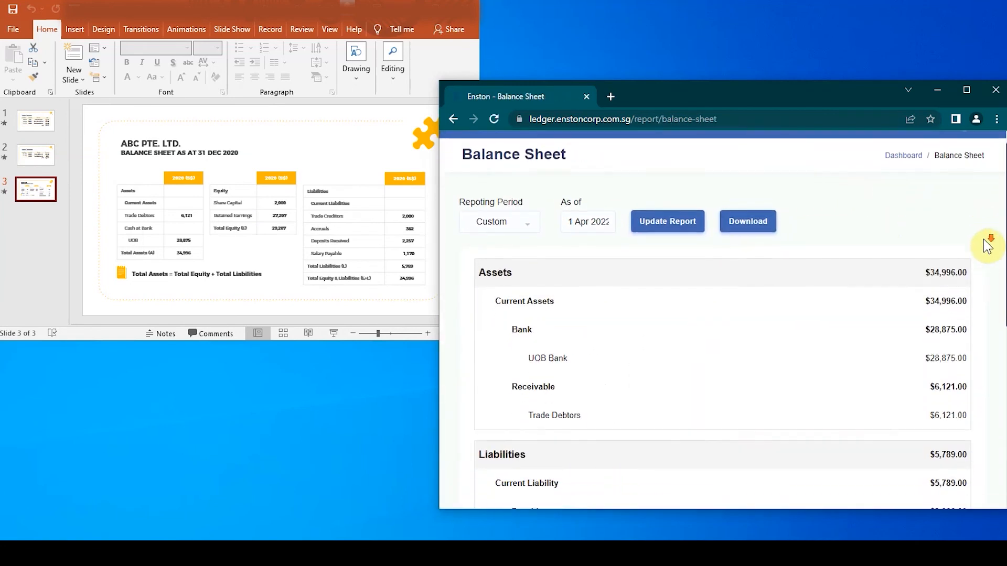
pyautogui.scroll(-6, 983, 239)
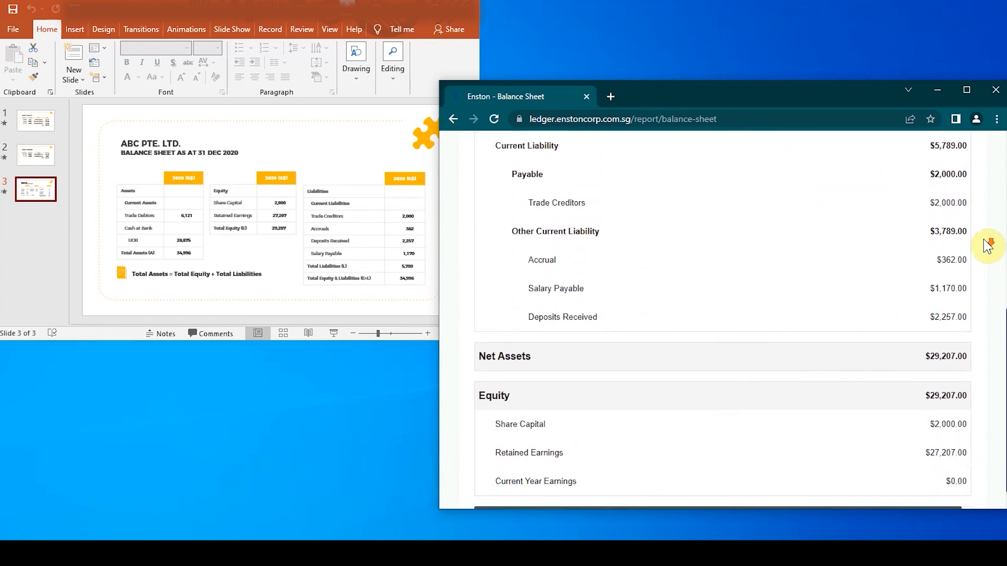
pyautogui.scroll(-1, 988, 245)
pyautogui.scroll(7, 987, 244)
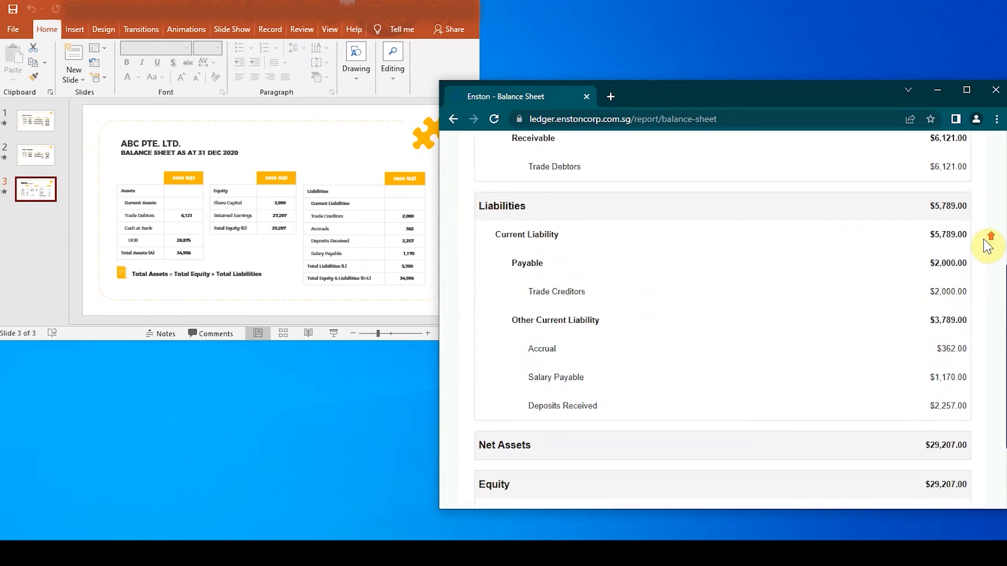
pyautogui.scroll(1, 988, 245)
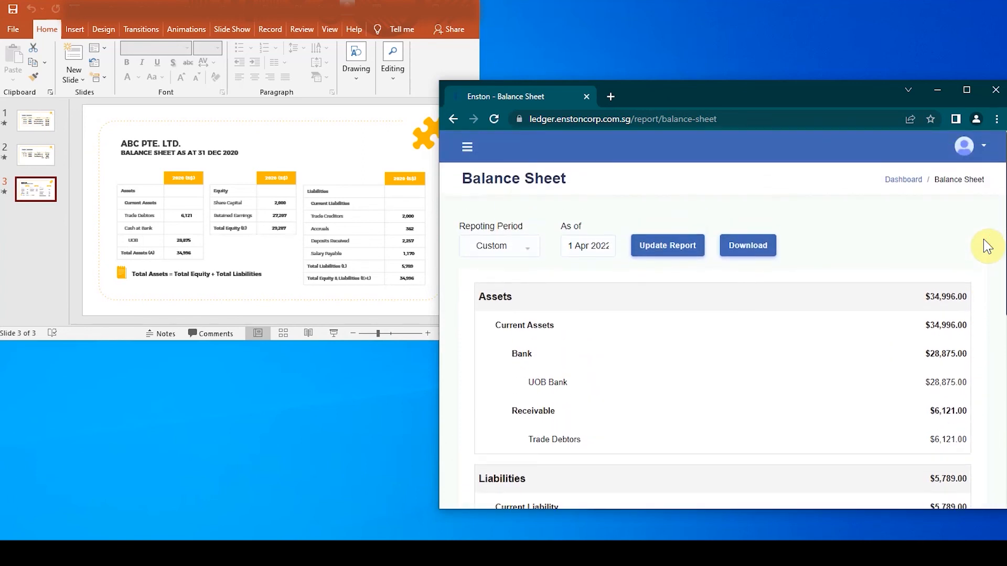